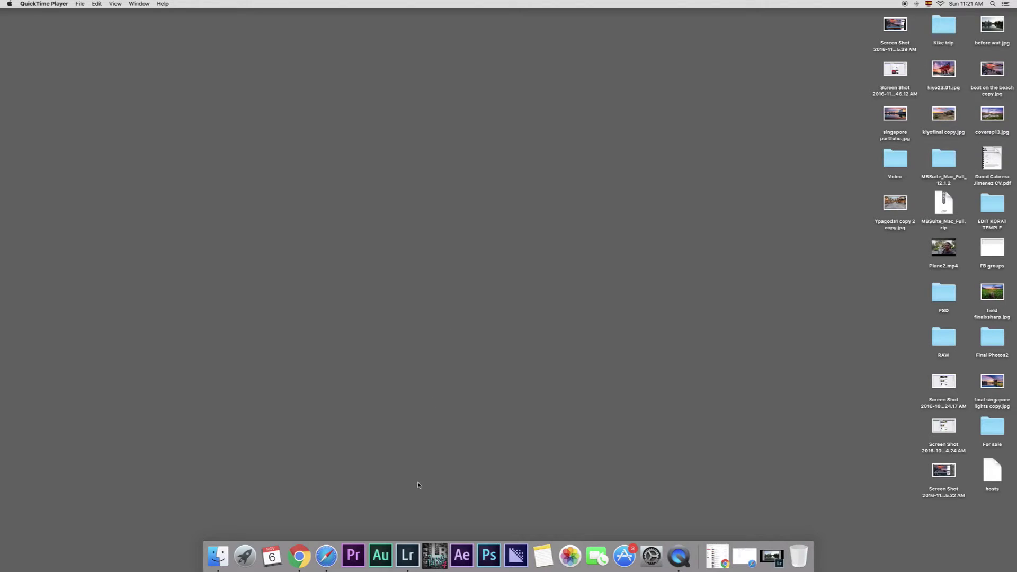
Step: Launch Lightroom from the Dock so _DSC0442.ARW opens in the Develop module
{"action": "left_click", "coordinate": [409, 554]}
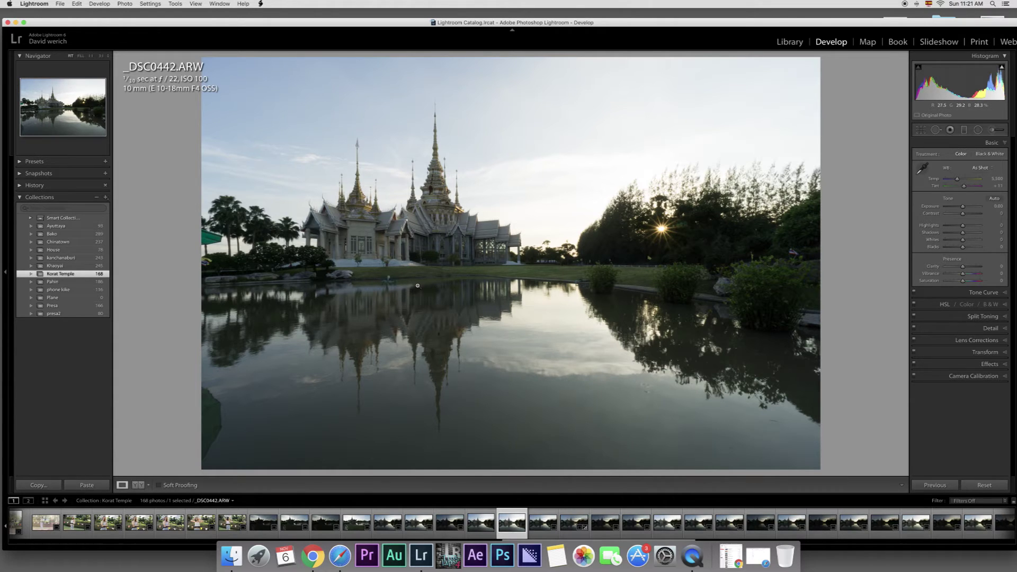
{"action": "left_click", "coordinate": [340, 555]}
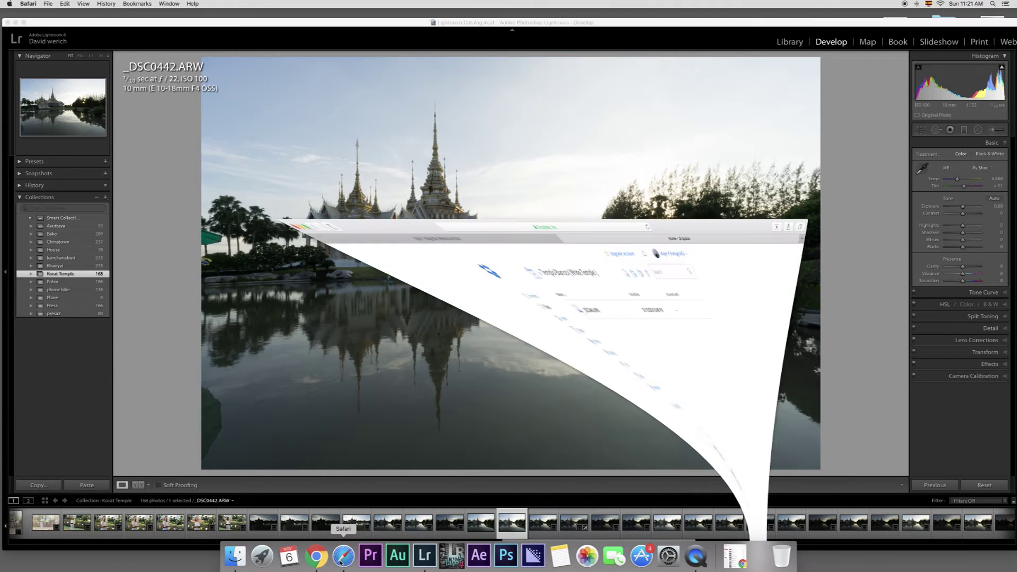
{"action": "left_click", "coordinate": [199, 29]}
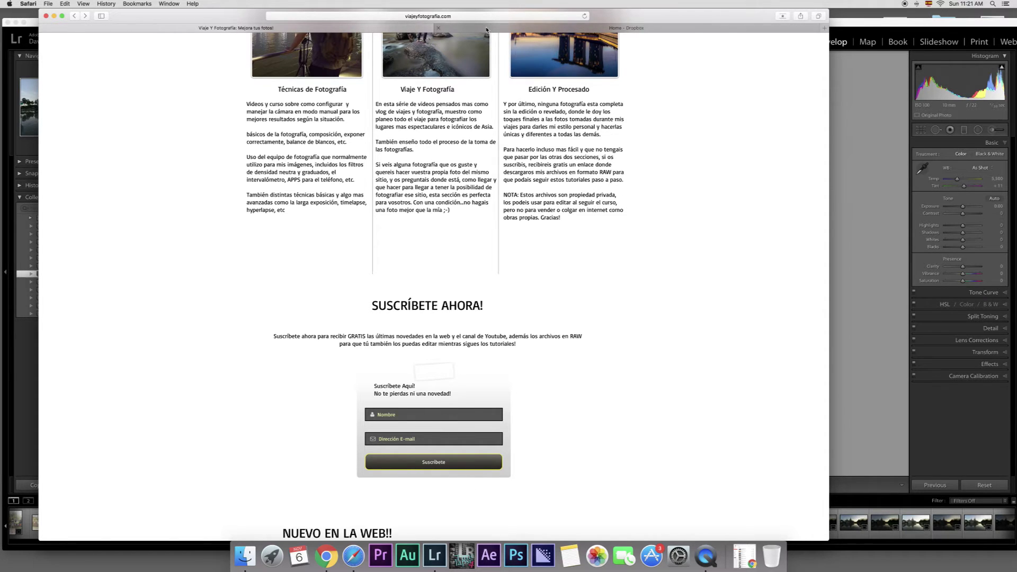
{"action": "left_click", "coordinate": [486, 30]}
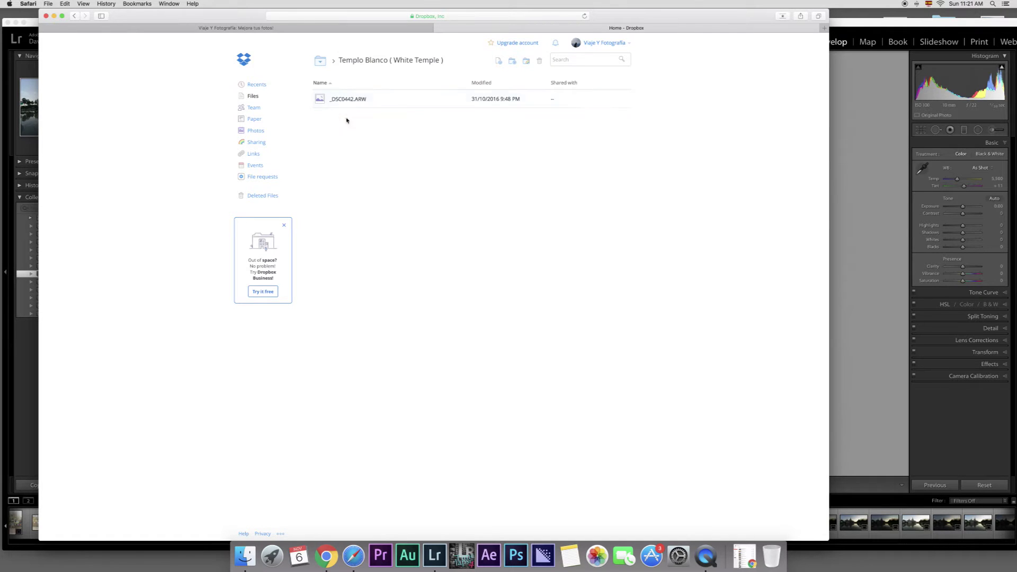
{"action": "left_click", "coordinate": [54, 17]}
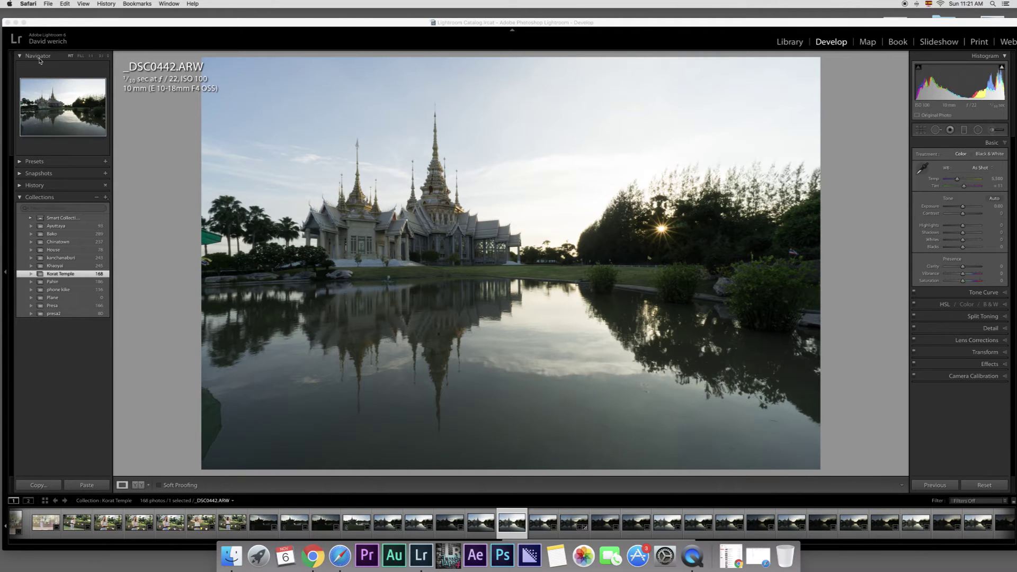
Step: In full-screen view, enable Remove Chromatic Aberration with profile corrections kept on
{"action": "left_click", "coordinate": [24, 22]}
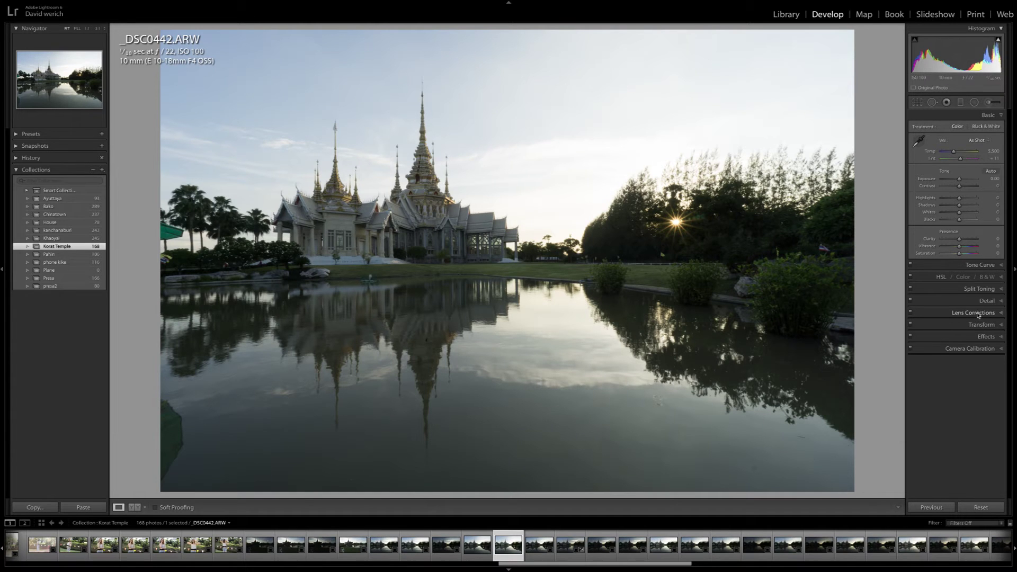
{"action": "left_click", "coordinate": [1002, 316]}
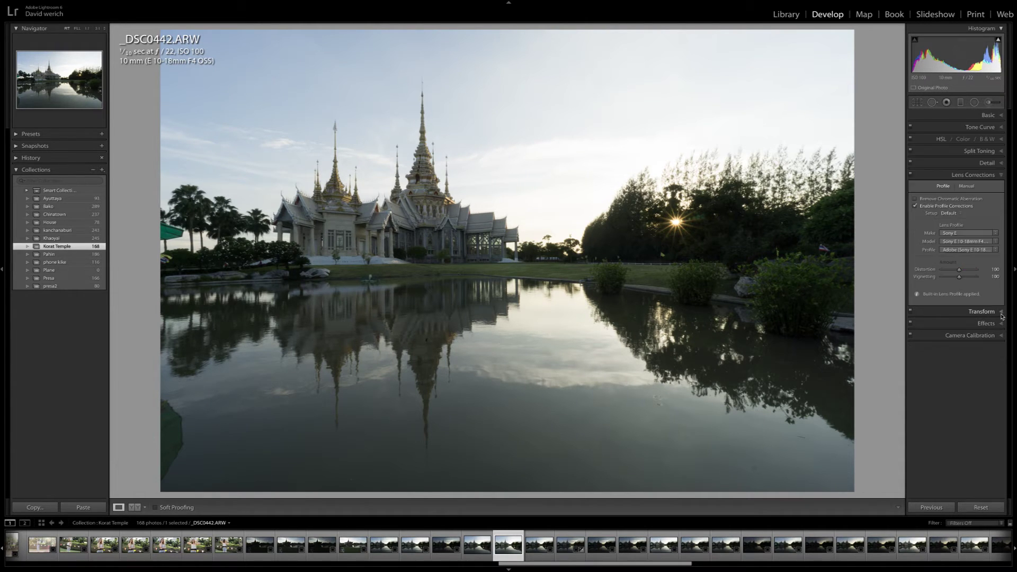
{"action": "left_click", "coordinate": [915, 199]}
{"action": "left_click", "coordinate": [915, 206]}
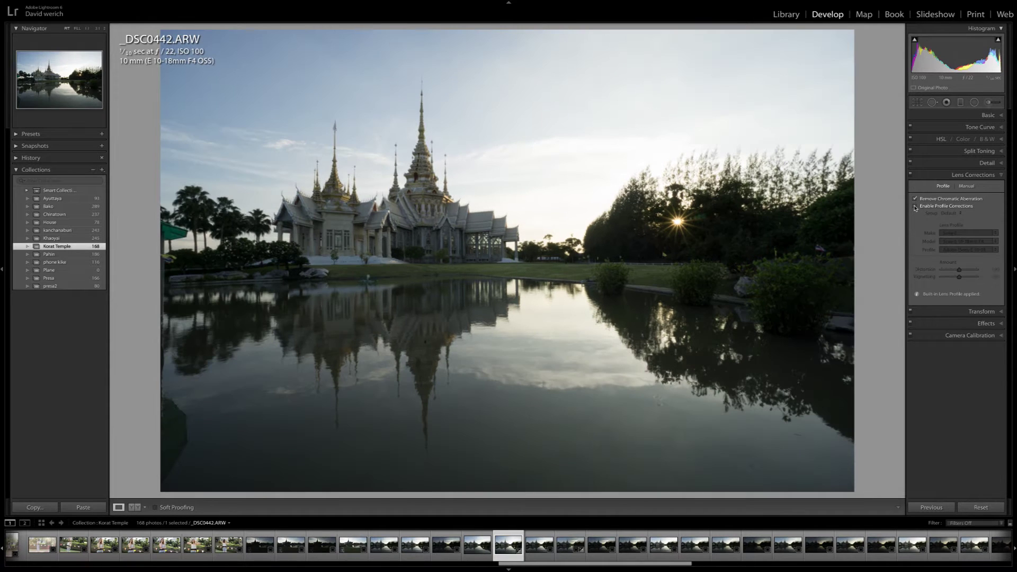
{"action": "left_click", "coordinate": [915, 207]}
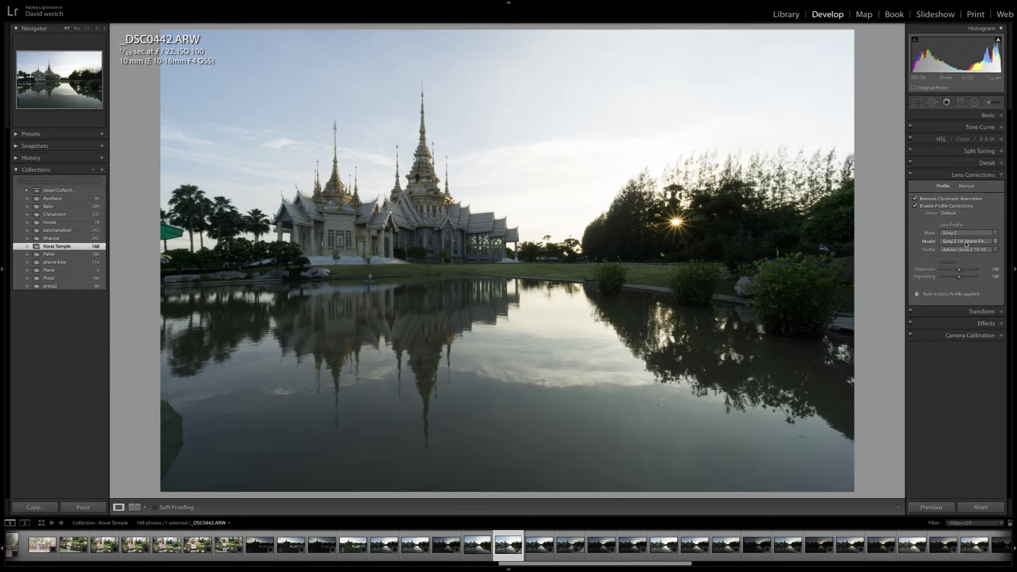
Step: Confirm the profile uses the Sony E 10-18mm F4 OSS lens and collapse Lens Corrections
{"action": "left_click", "coordinate": [992, 243]}
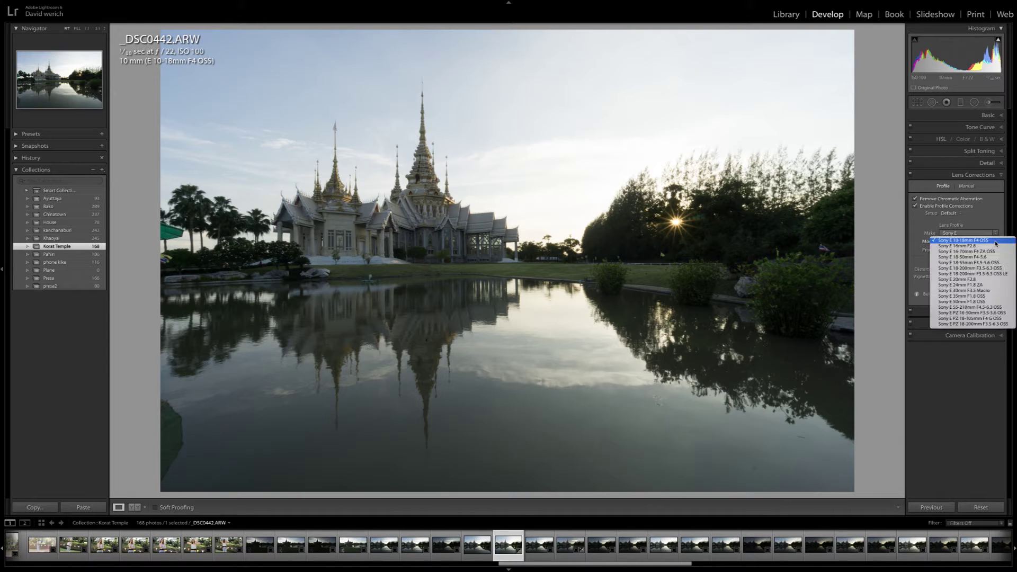
{"action": "left_click", "coordinate": [991, 223]}
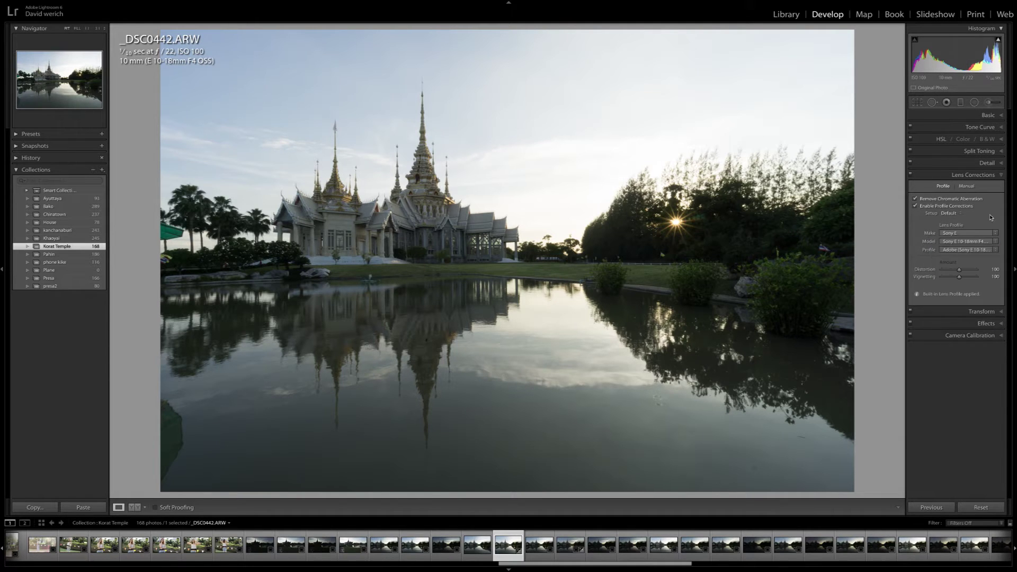
{"action": "left_click", "coordinate": [1001, 175]}
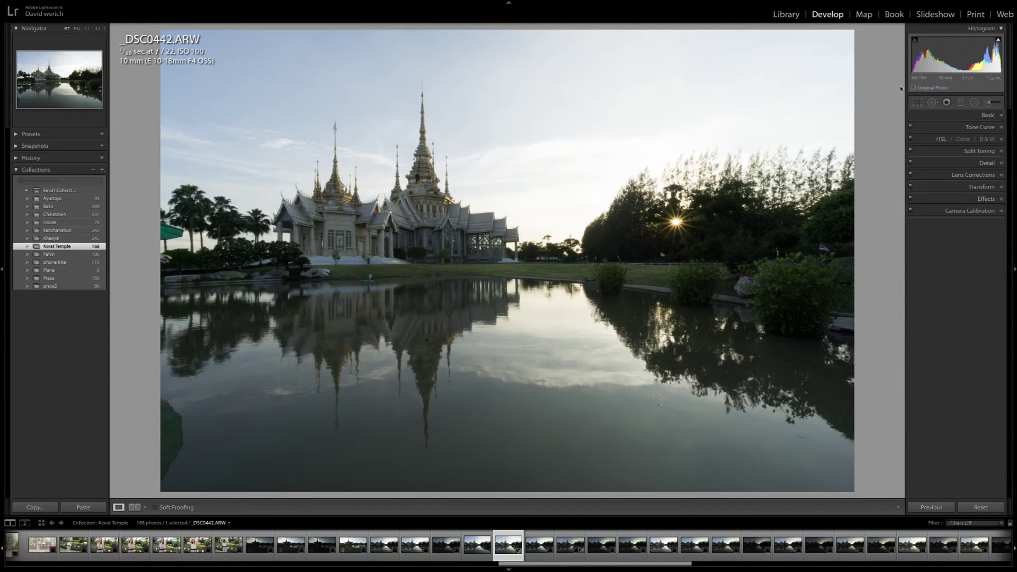
{"action": "left_click", "coordinate": [916, 101]}
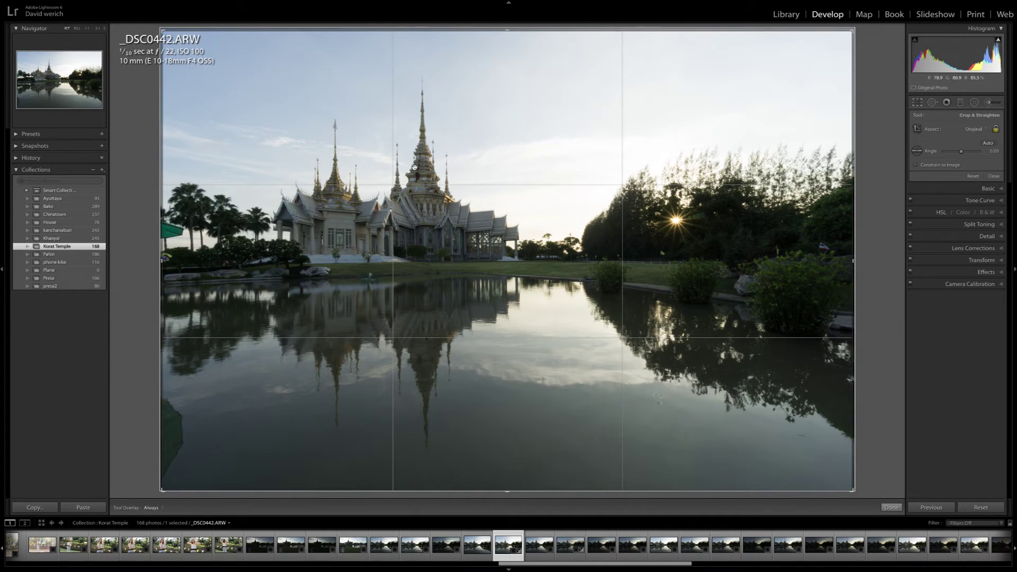
Step: Tighten the crop from the top, reposition the photo and straighten it by 0.25 degrees
{"action": "left_click_drag", "start_coordinate": [507, 30], "coordinate": [505, 38]}
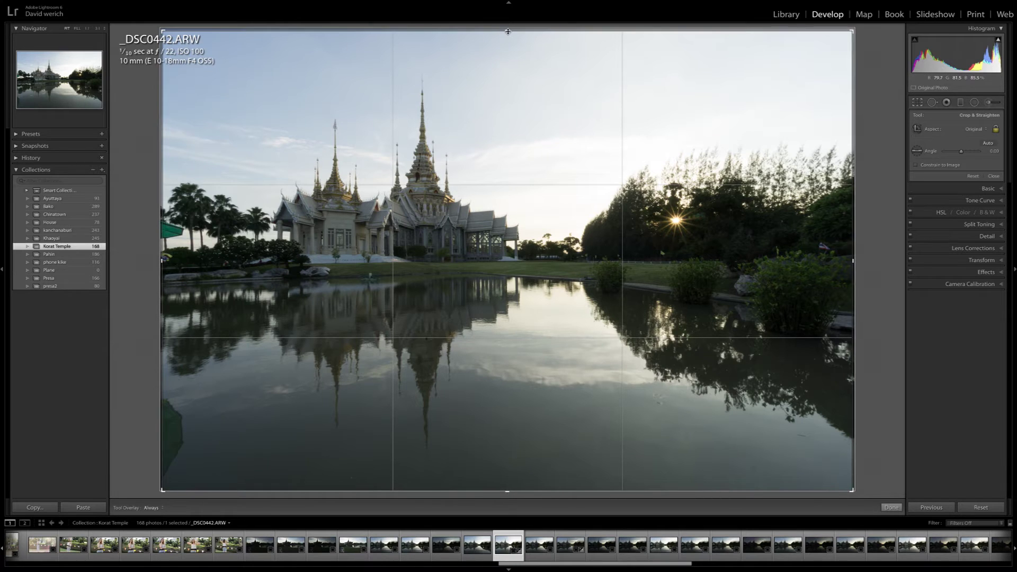
{"action": "mouse_move", "coordinate": [518, 104]}
{"action": "left_mouse_down"}
{"action": "mouse_move", "coordinate": [486, 100]}
{"action": "mouse_move", "coordinate": [518, 97]}
{"action": "mouse_move", "coordinate": [506, 98]}
{"action": "mouse_move", "coordinate": [522, 81]}
{"action": "mouse_move", "coordinate": [514, 88]}
{"action": "left_mouse_up"}
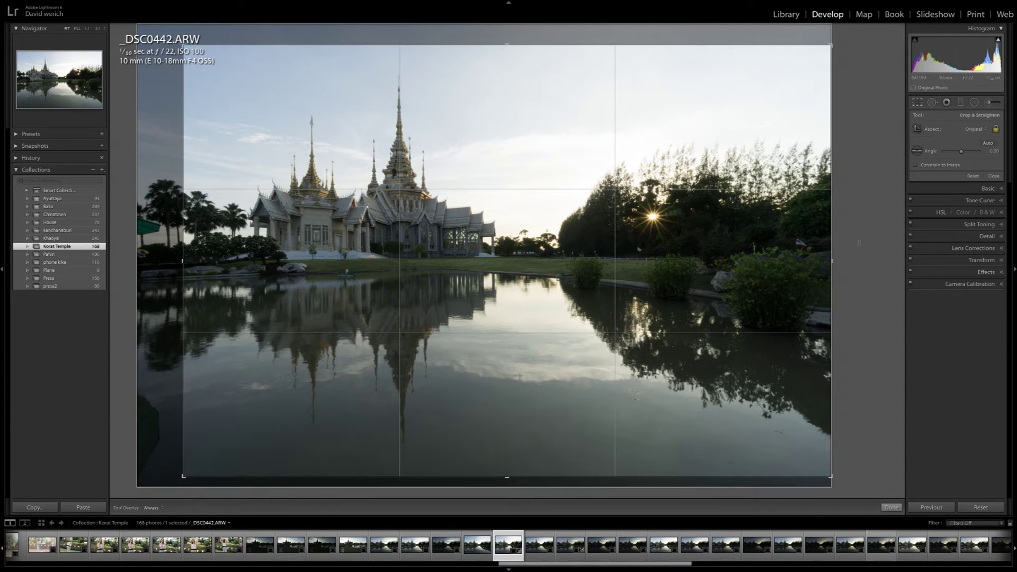
{"action": "key", "text": "o"}
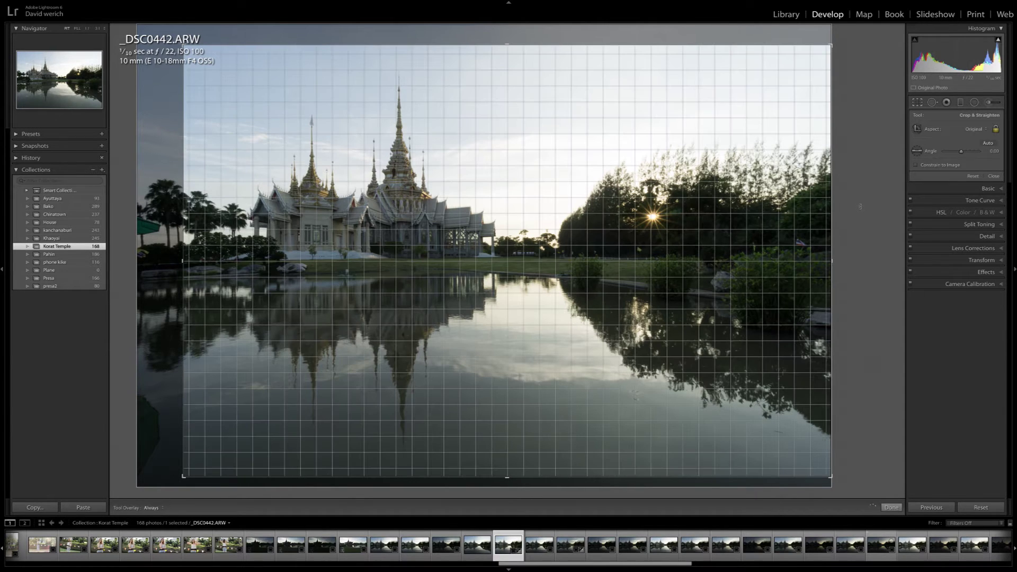
{"action": "left_click_drag", "start_coordinate": [859, 206], "coordinate": [860, 208]}
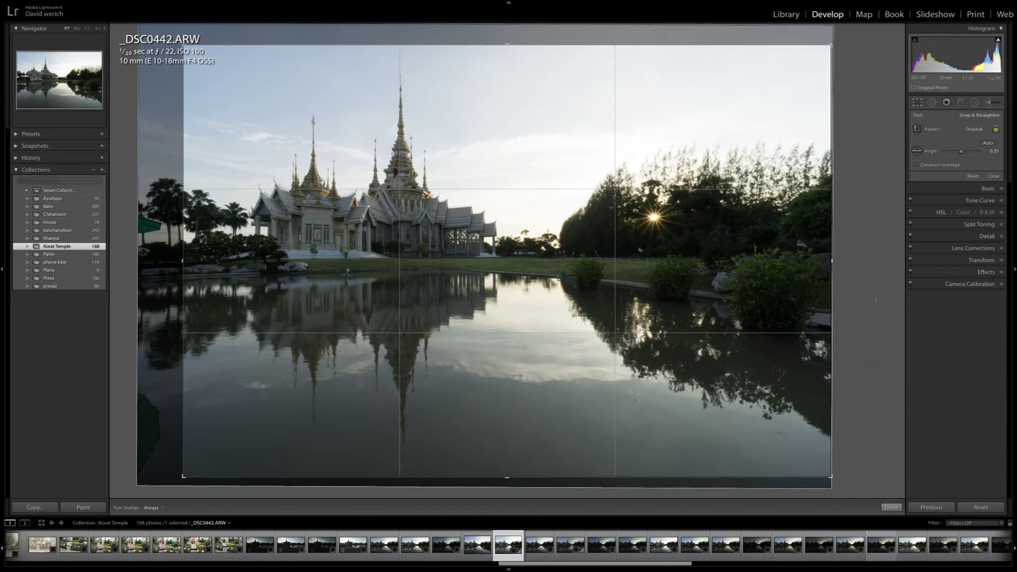
{"action": "left_click", "coordinate": [891, 508]}
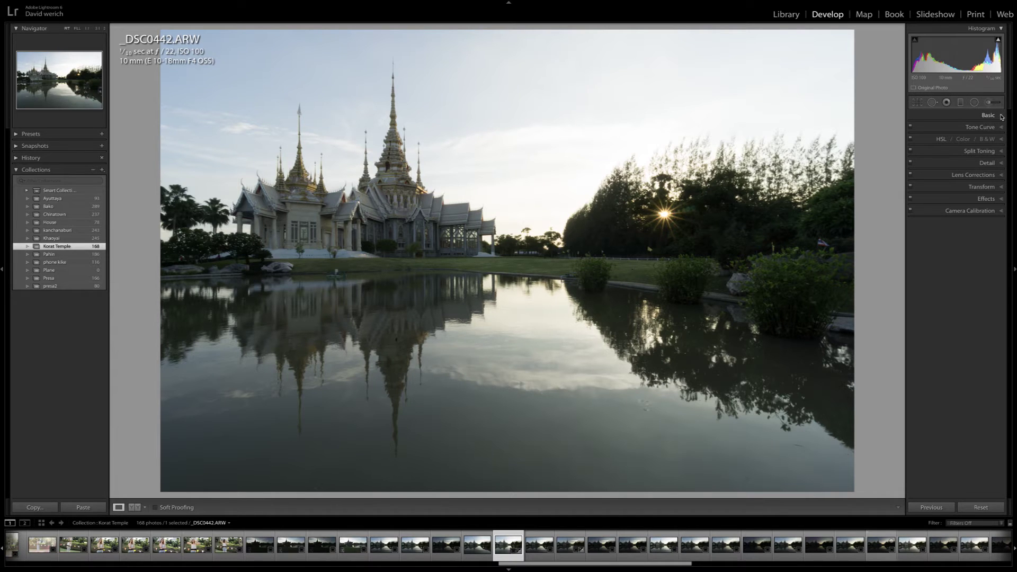
Step: Set Highlights to -100 and Shadows to +100, and add moderate contrast
{"action": "left_click", "coordinate": [1001, 117]}
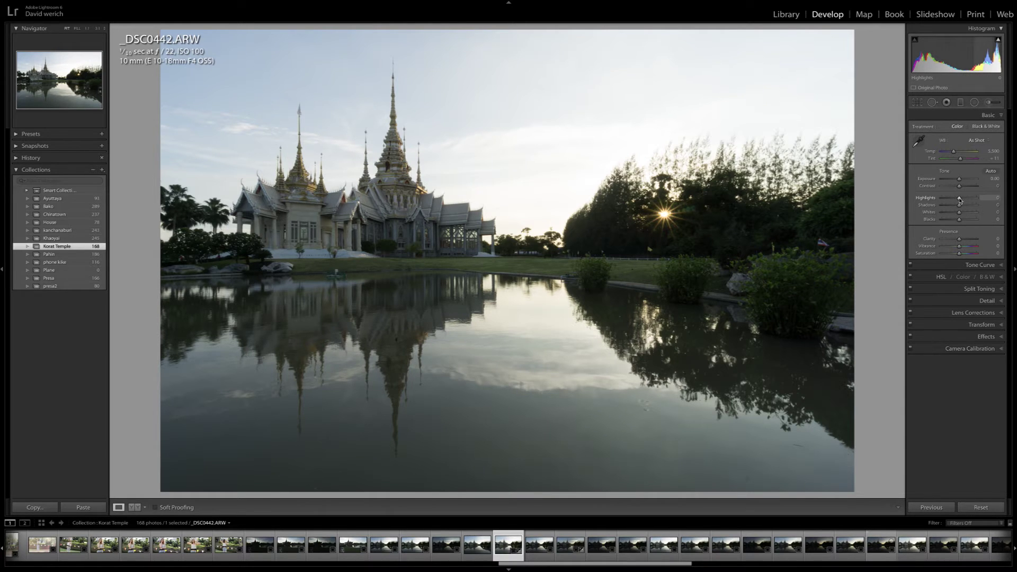
{"action": "left_click_drag", "start_coordinate": [959, 198], "coordinate": [884, 199]}
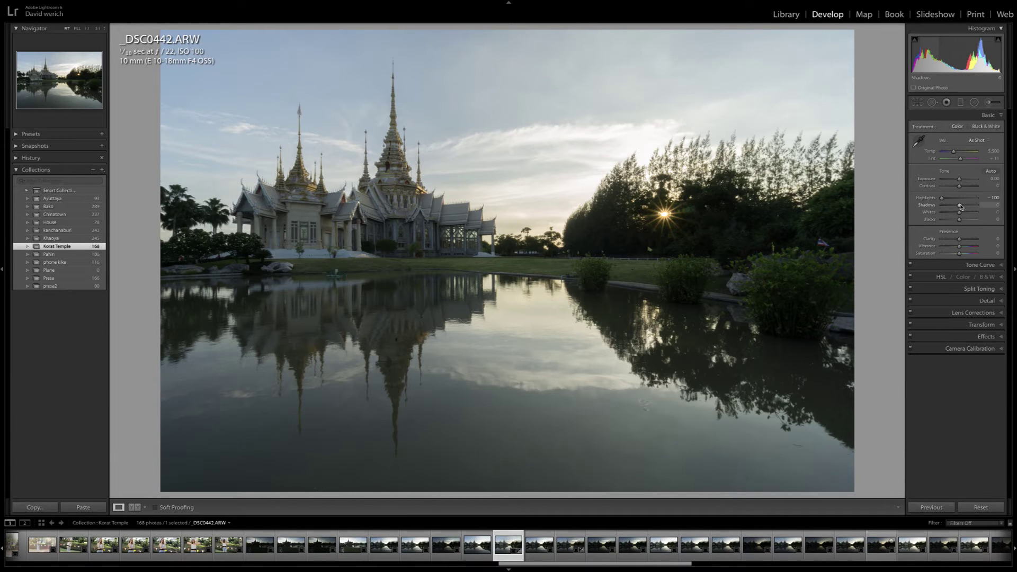
{"action": "left_click_drag", "start_coordinate": [960, 206], "coordinate": [977, 206]}
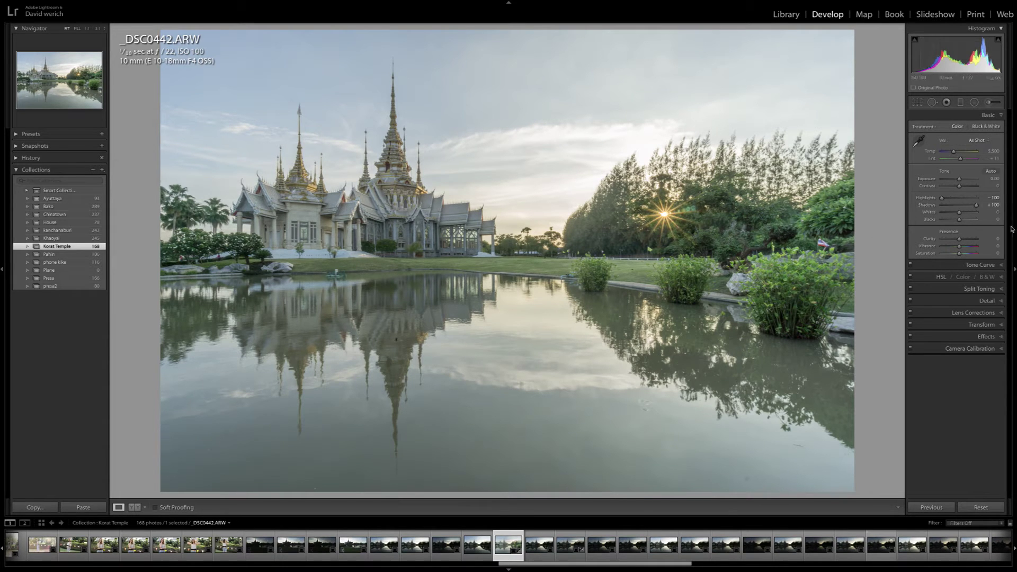
{"action": "left_click_drag", "start_coordinate": [960, 189], "coordinate": [968, 188]}
{"action": "left_click_drag", "start_coordinate": [980, 187], "coordinate": [966, 188]}
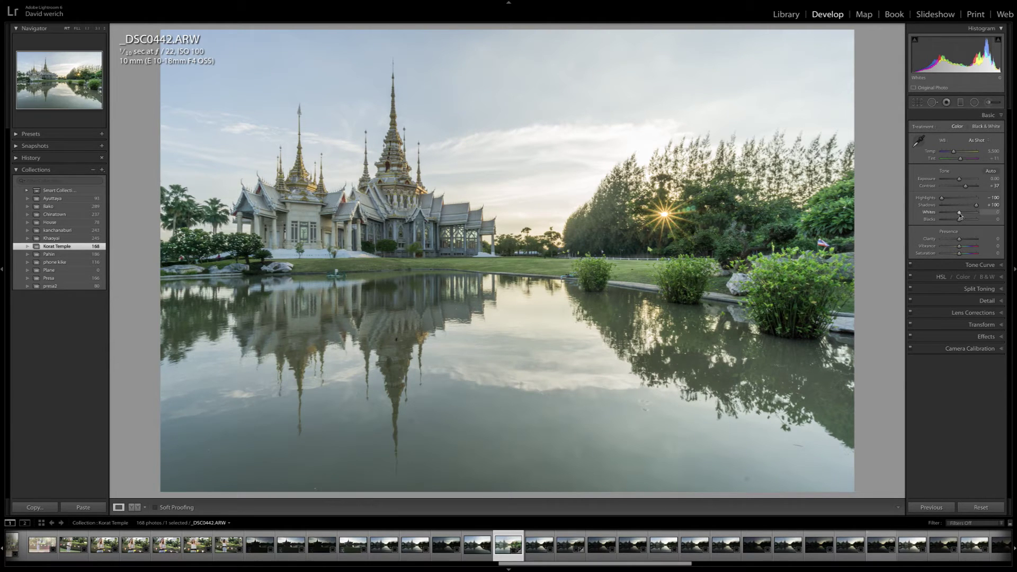
Step: Raise Whites to +8 while previewing highlight clipping
{"action": "key", "text": "alt"}
{"action": "left_click_drag", "start_coordinate": [960, 215], "coordinate": [961, 215]}
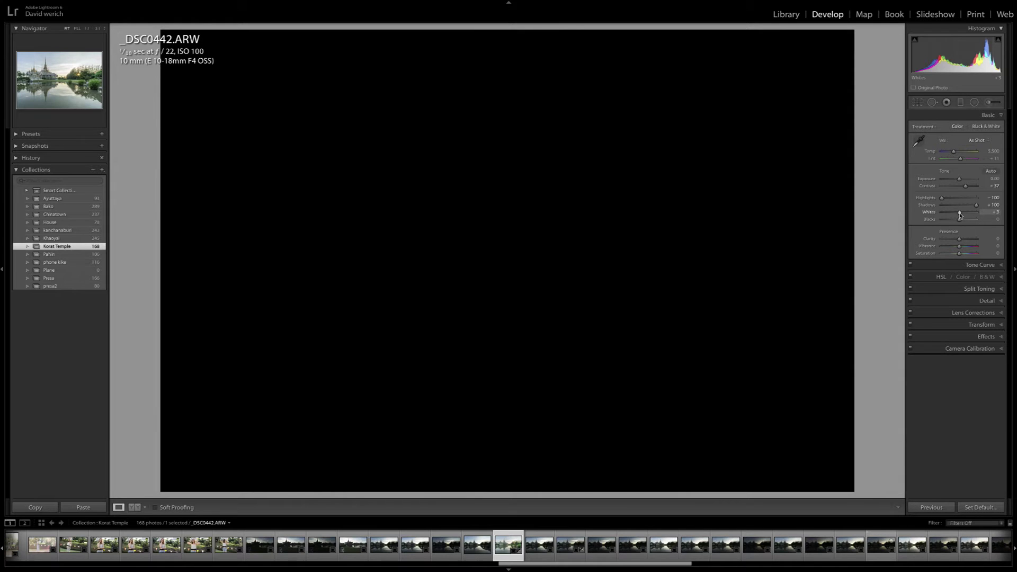
{"action": "left_click_drag", "start_coordinate": [960, 215], "coordinate": [960, 215]}
{"action": "left_click_drag", "start_coordinate": [961, 215], "coordinate": [960, 214], "text": "alt"}
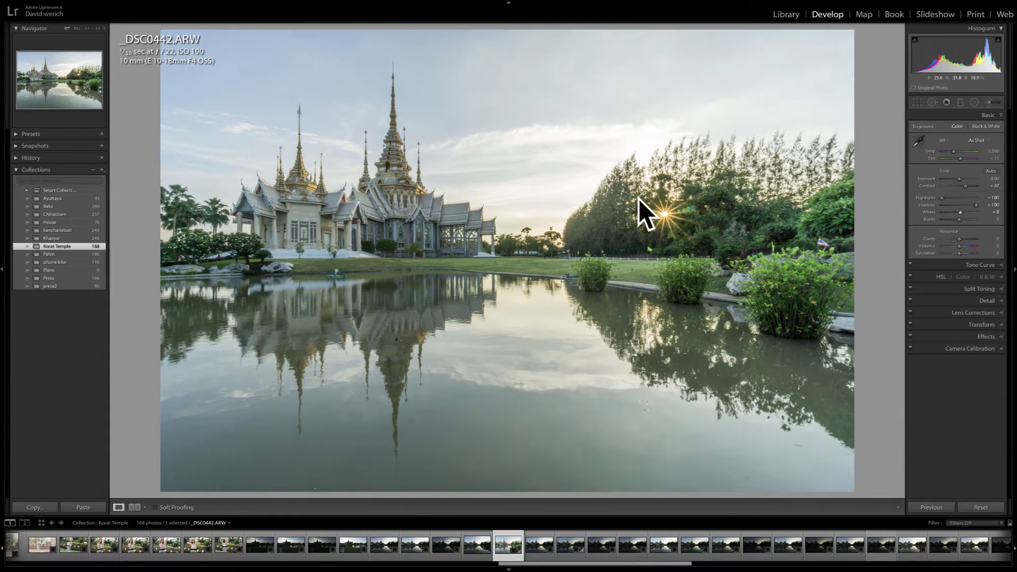
Step: Pull Blacks down while checking shadow clipping, and raise Clarity to +17
{"action": "key", "text": "alt"}
{"action": "left_click_drag", "start_coordinate": [960, 220], "coordinate": [952, 223], "text": "alt"}
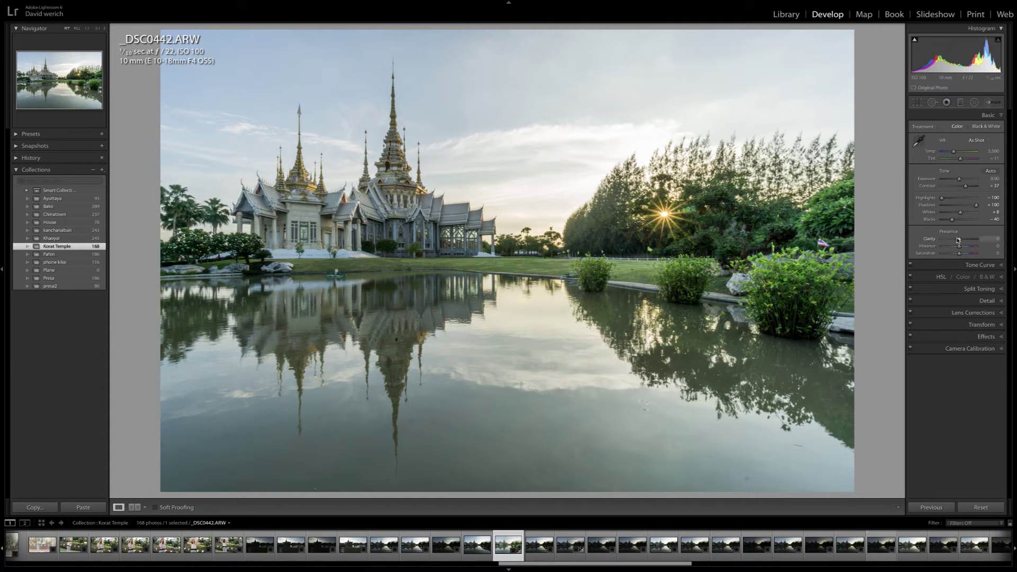
{"action": "left_click_drag", "start_coordinate": [960, 241], "coordinate": [961, 242]}
{"action": "left_click_drag", "start_coordinate": [960, 241], "coordinate": [965, 242]}
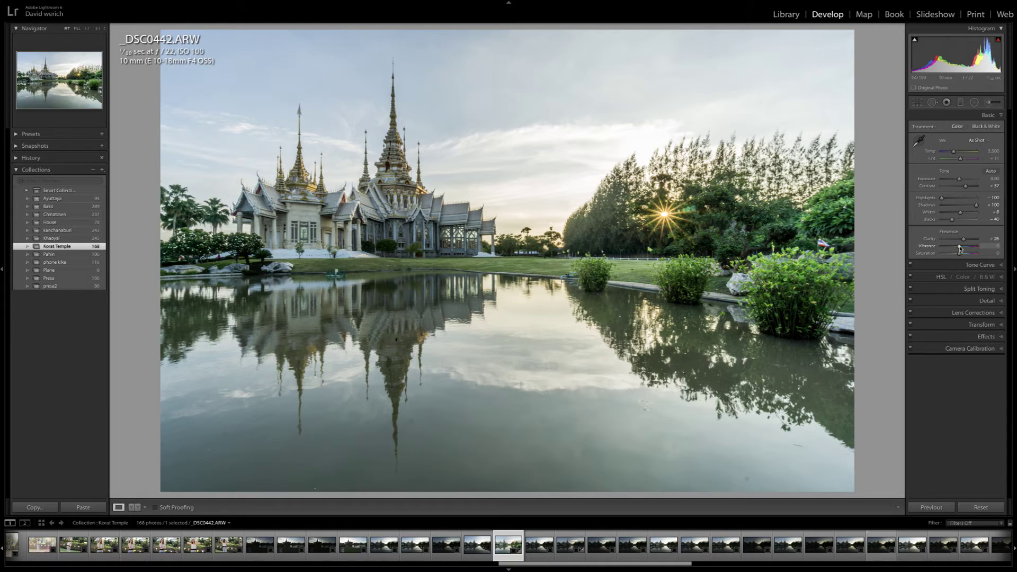
Step: Raise Vibrance to about +33, warm Temp slightly and push Tint toward magenta
{"action": "left_click_drag", "start_coordinate": [960, 248], "coordinate": [962, 248]}
{"action": "left_click_drag", "start_coordinate": [962, 248], "coordinate": [965, 247]}
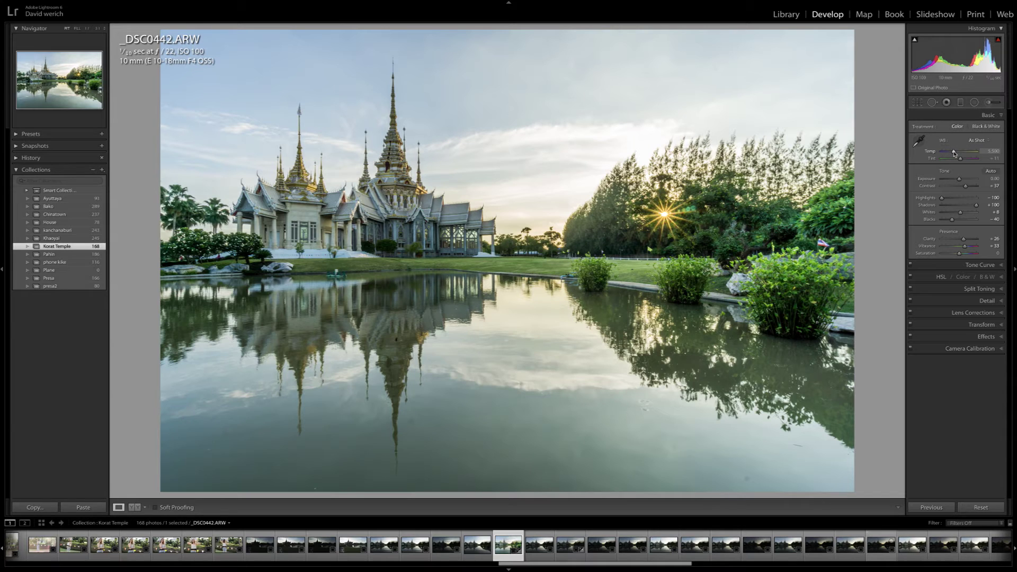
{"action": "left_click_drag", "start_coordinate": [954, 153], "coordinate": [957, 152]}
{"action": "left_click_drag", "start_coordinate": [961, 160], "coordinate": [962, 161]}
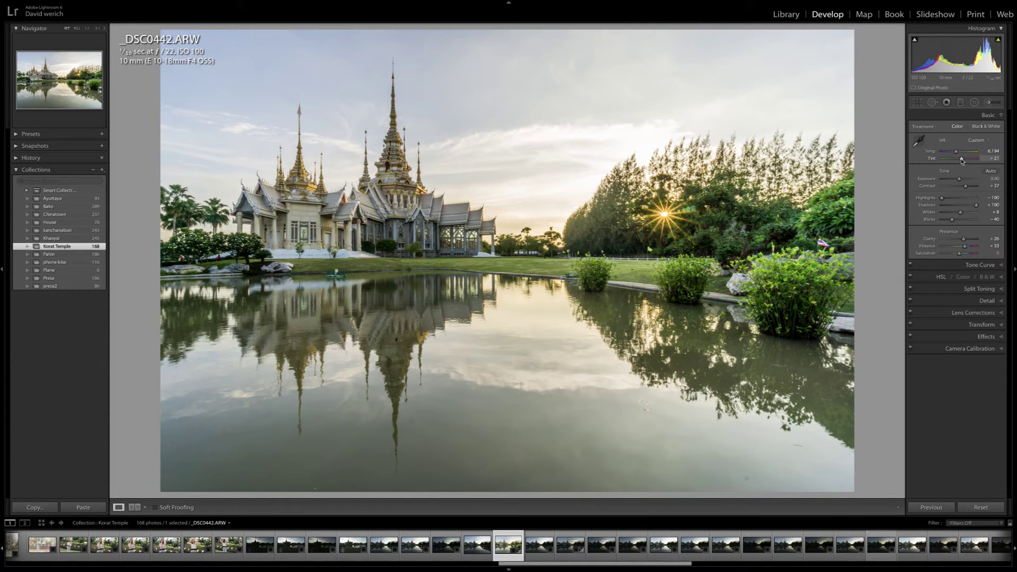
{"action": "left_click_drag", "start_coordinate": [962, 160], "coordinate": [964, 161]}
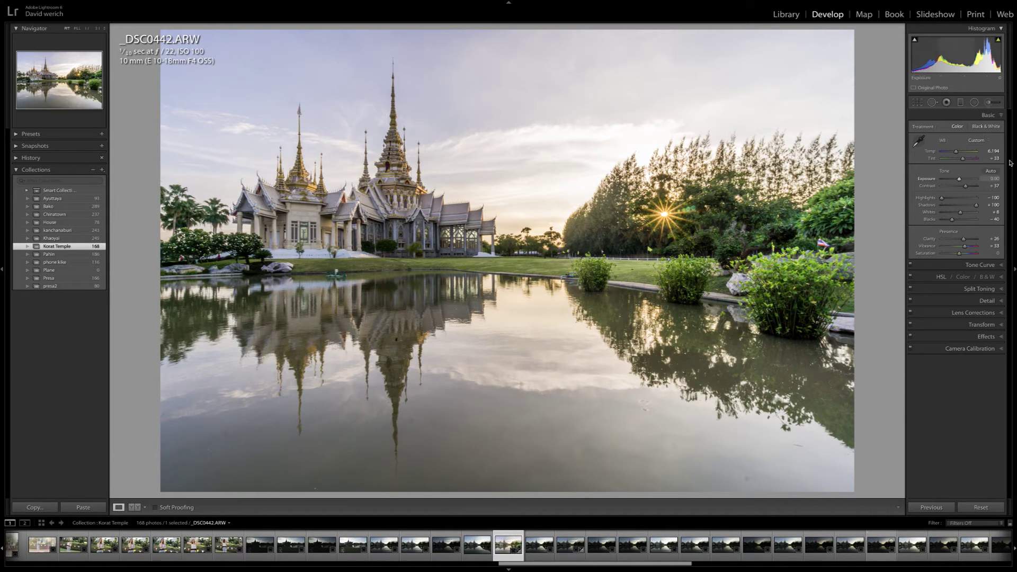
{"action": "left_click", "coordinate": [1001, 117]}
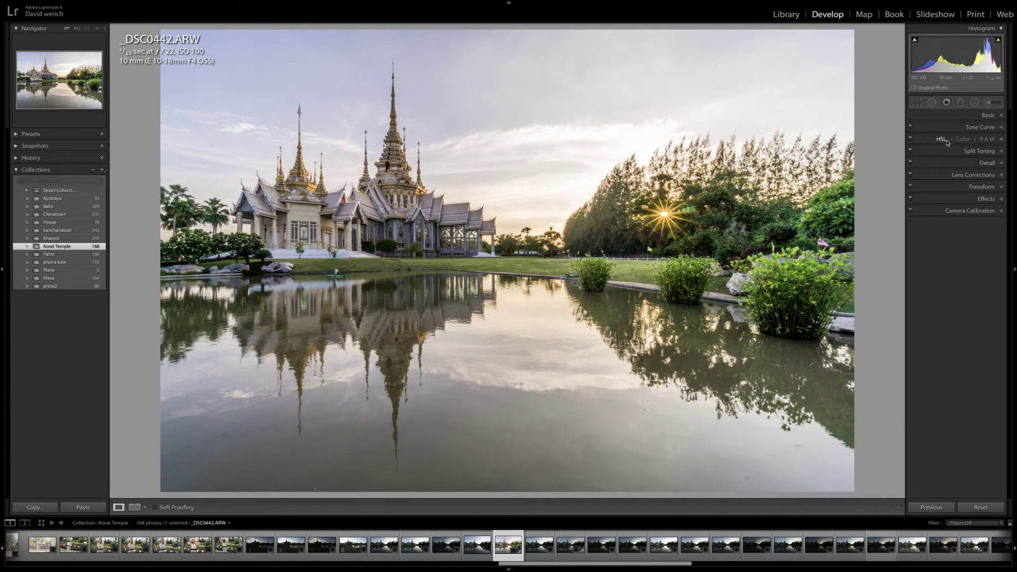
Step: In HSL Luminance, darken Orange to -32 and Yellow to -61
{"action": "left_click", "coordinate": [1001, 140]}
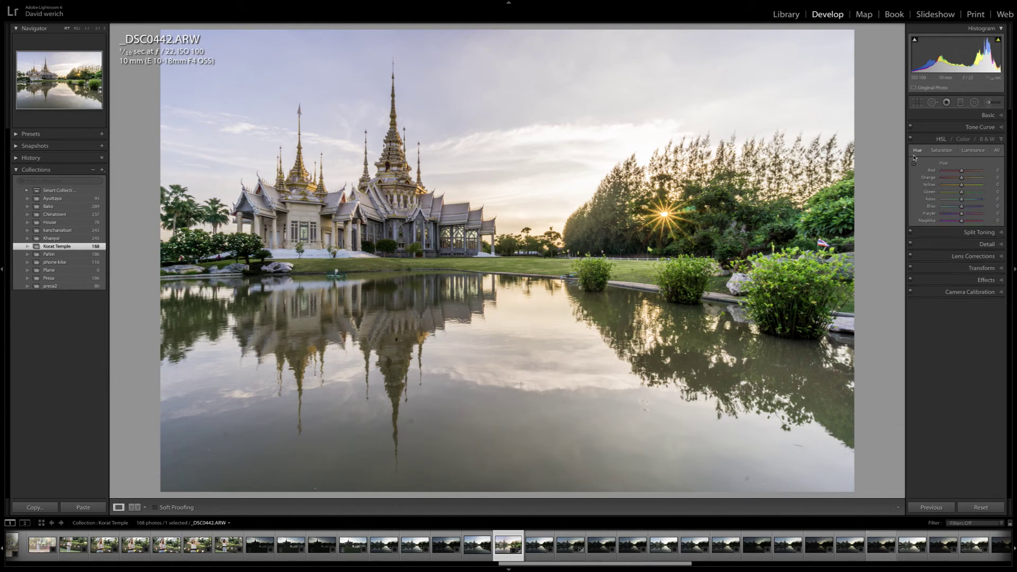
{"action": "left_click", "coordinate": [974, 151]}
{"action": "left_click_drag", "start_coordinate": [962, 179], "coordinate": [958, 181]}
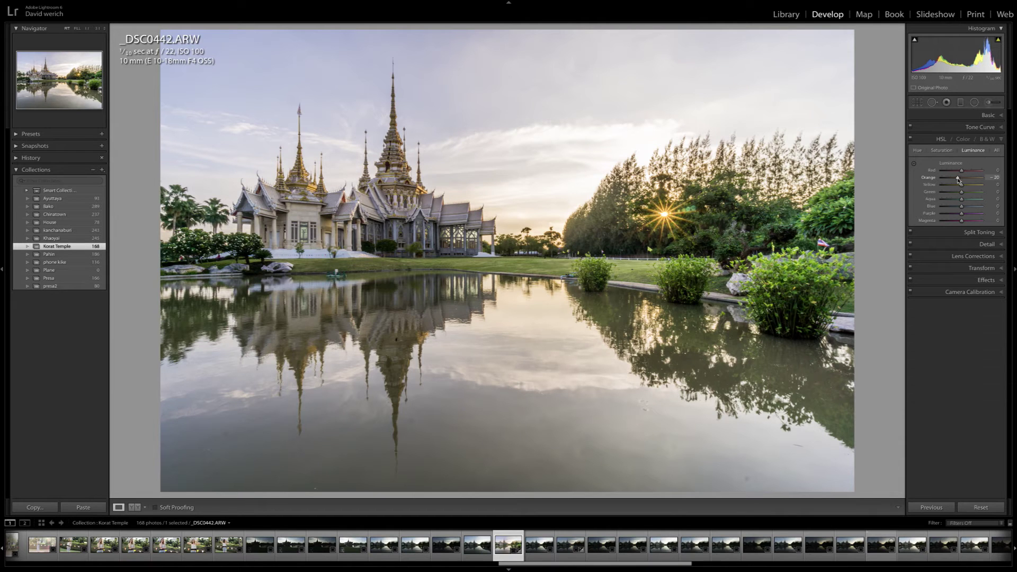
{"action": "left_click_drag", "start_coordinate": [957, 180], "coordinate": [956, 180]}
{"action": "left_click_drag", "start_coordinate": [961, 188], "coordinate": [959, 188]}
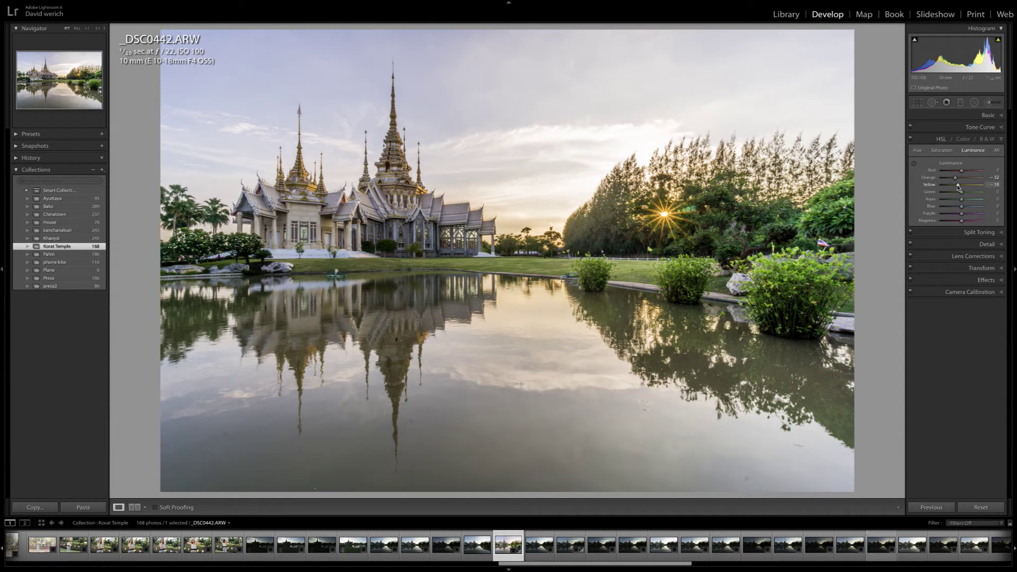
{"action": "left_click_drag", "start_coordinate": [958, 187], "coordinate": [949, 187]}
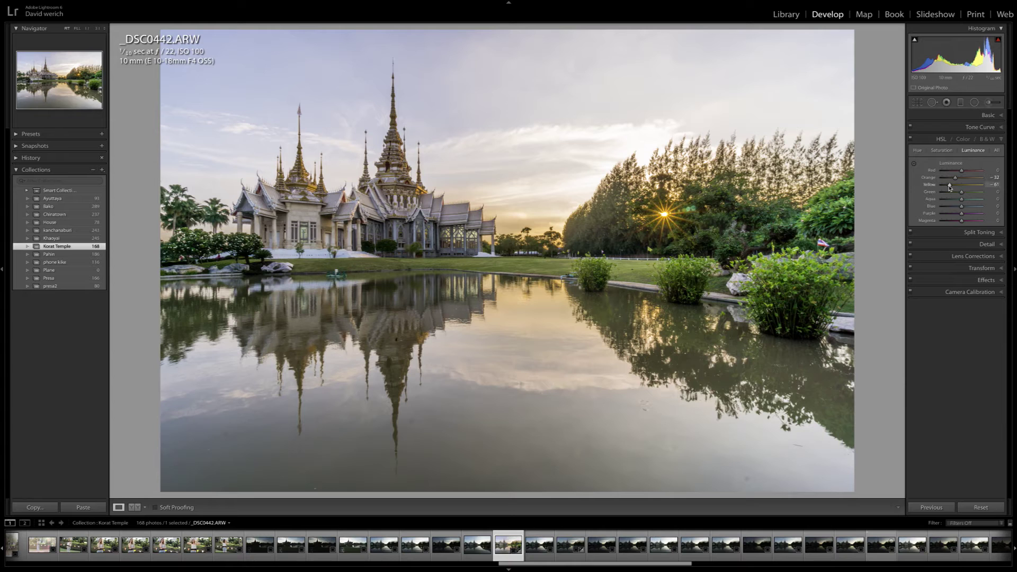
Step: Brighten Green to +35, drop Aqua to -100, darken Purple and set Magenta -14
{"action": "left_click_drag", "start_coordinate": [963, 196], "coordinate": [968, 195]}
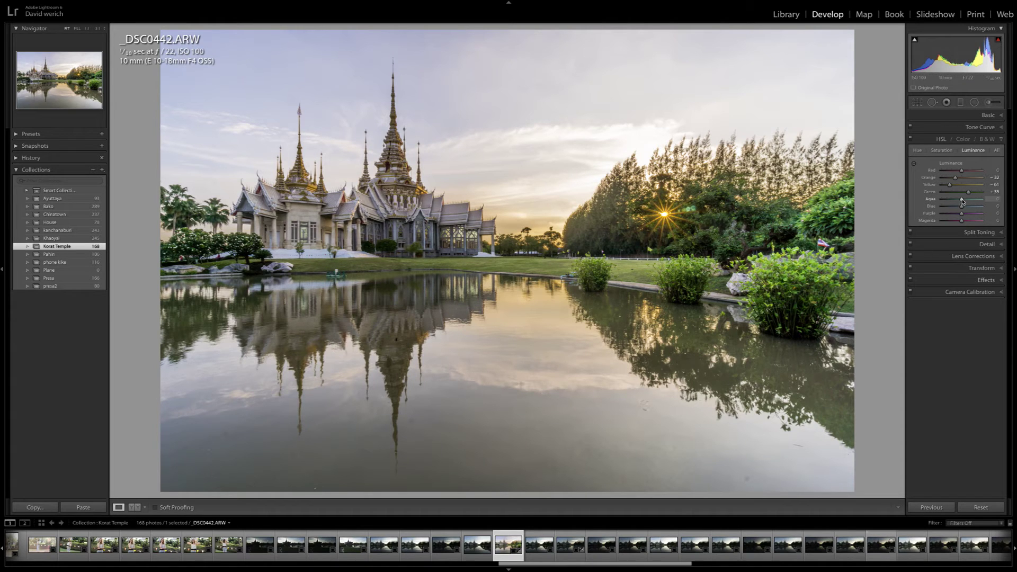
{"action": "mouse_move", "coordinate": [962, 199]}
{"action": "left_mouse_down"}
{"action": "mouse_move", "coordinate": [942, 200]}
{"action": "mouse_move", "coordinate": [953, 207]}
{"action": "left_mouse_up"}
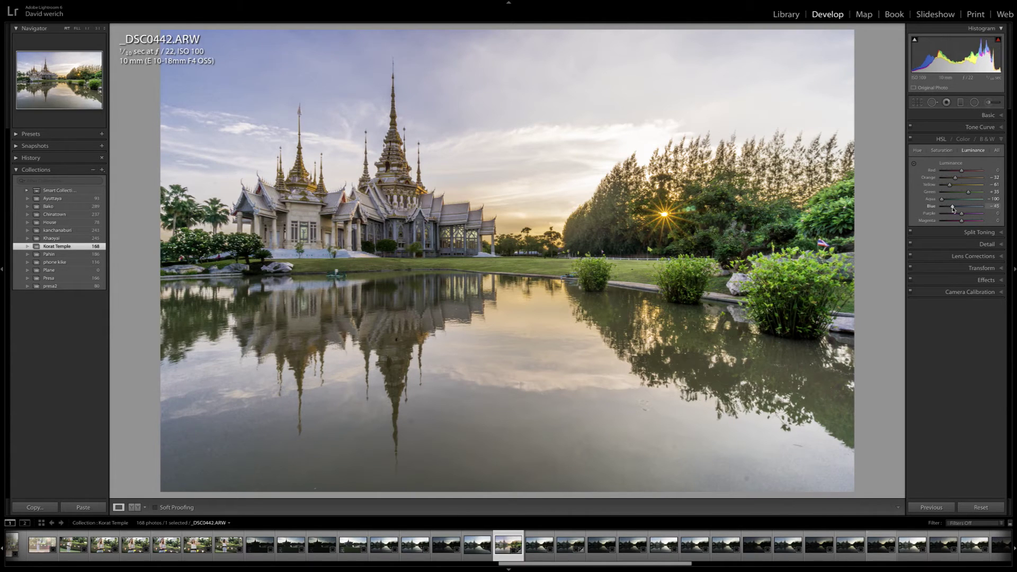
{"action": "left_click_drag", "start_coordinate": [962, 214], "coordinate": [954, 215]}
{"action": "left_click_drag", "start_coordinate": [962, 223], "coordinate": [958, 224]}
Step: Set HSL Saturation to Orange +31, Yellow +30, Green +36, Blue +22 and Magenta +17
{"action": "left_click", "coordinate": [942, 152]}
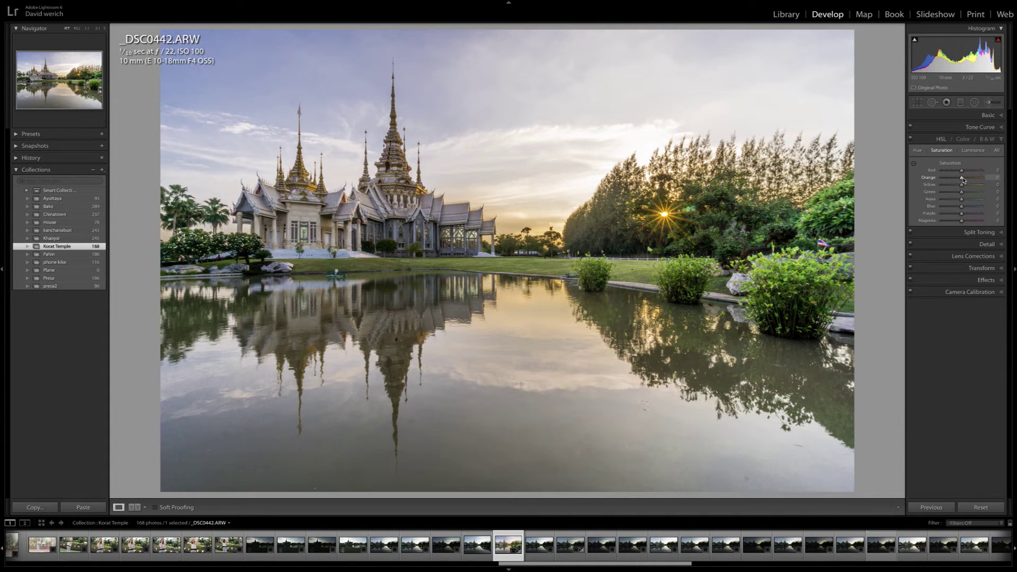
{"action": "left_click_drag", "start_coordinate": [962, 178], "coordinate": [968, 186]}
{"action": "left_click_drag", "start_coordinate": [963, 193], "coordinate": [970, 193]}
{"action": "left_click_drag", "start_coordinate": [963, 209], "coordinate": [966, 207]}
{"action": "left_click_drag", "start_coordinate": [963, 222], "coordinate": [966, 224]}
Step: Set HSL Hue to Red -27, Orange -35 and Yellow -30
{"action": "left_click", "coordinate": [918, 151]}
{"action": "left_click_drag", "start_coordinate": [962, 180], "coordinate": [950, 180]}
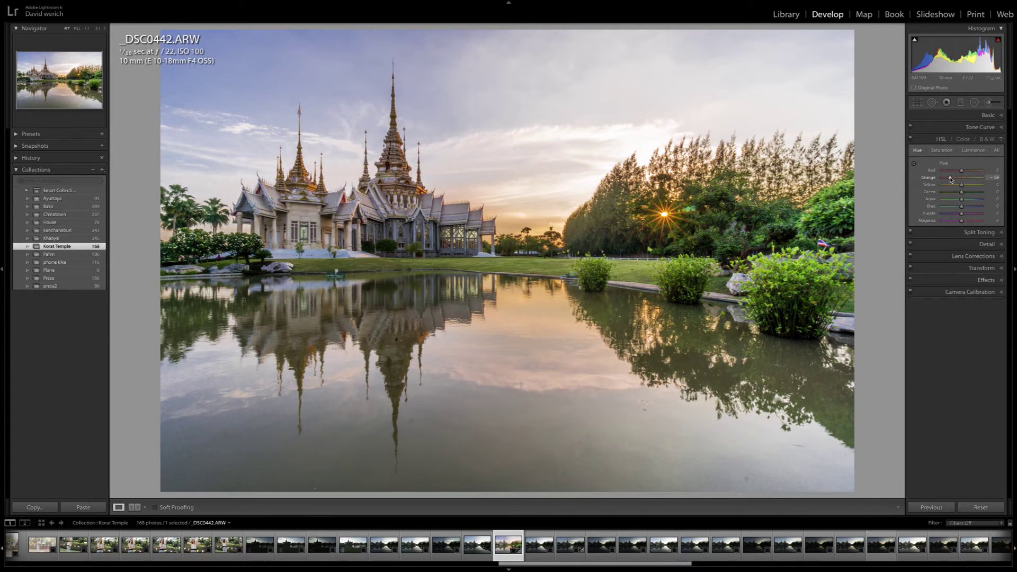
{"action": "left_click_drag", "start_coordinate": [962, 185], "coordinate": [955, 188]}
{"action": "mouse_move", "coordinate": [962, 171]}
{"action": "left_mouse_down"}
{"action": "mouse_move", "coordinate": [950, 172]}
{"action": "mouse_move", "coordinate": [955, 181]}
{"action": "left_mouse_up"}
{"action": "left_click_drag", "start_coordinate": [955, 179], "coordinate": [954, 181]}
Step: Give the split-toning highlights a pink tint: hue about 23, saturation 43
{"action": "left_click", "coordinate": [1002, 140]}
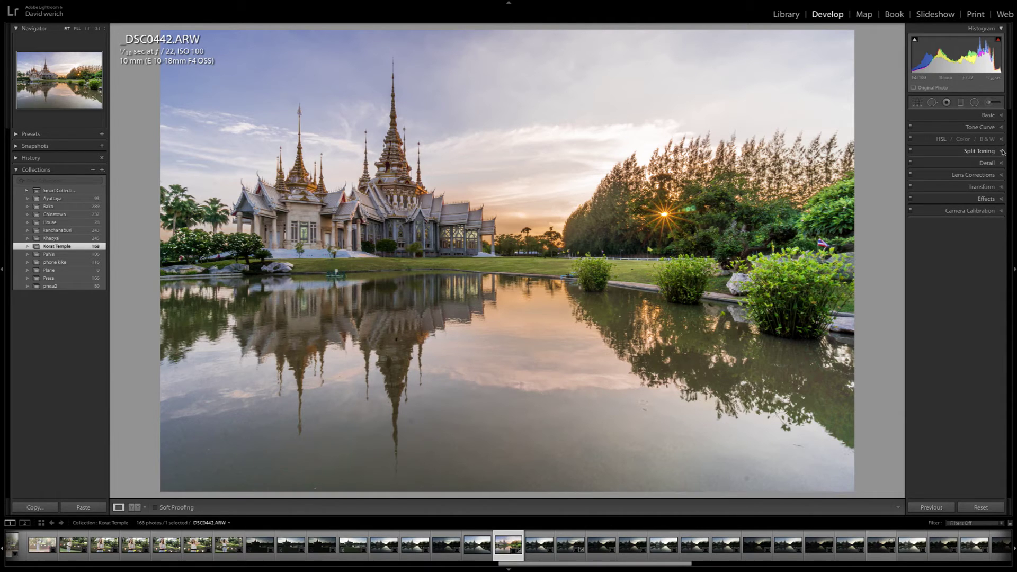
{"action": "left_click", "coordinate": [1003, 151]}
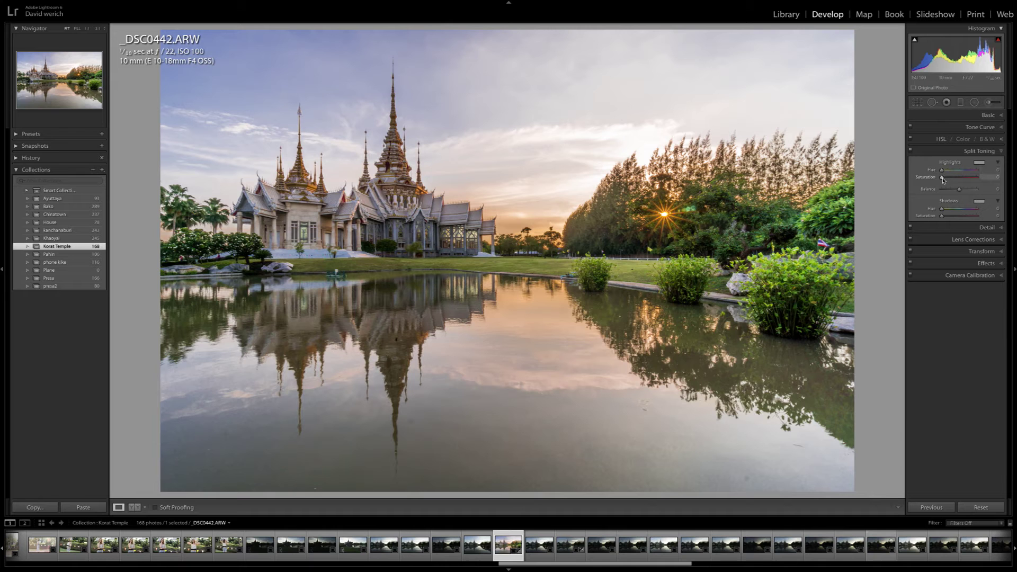
{"action": "left_click_drag", "start_coordinate": [943, 180], "coordinate": [976, 178]}
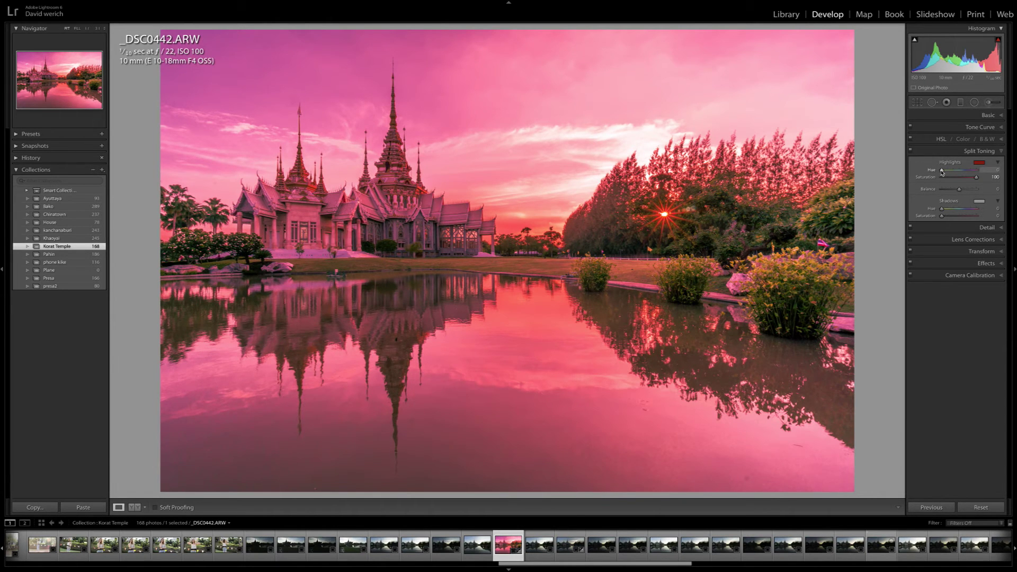
{"action": "left_click_drag", "start_coordinate": [942, 170], "coordinate": [945, 170]}
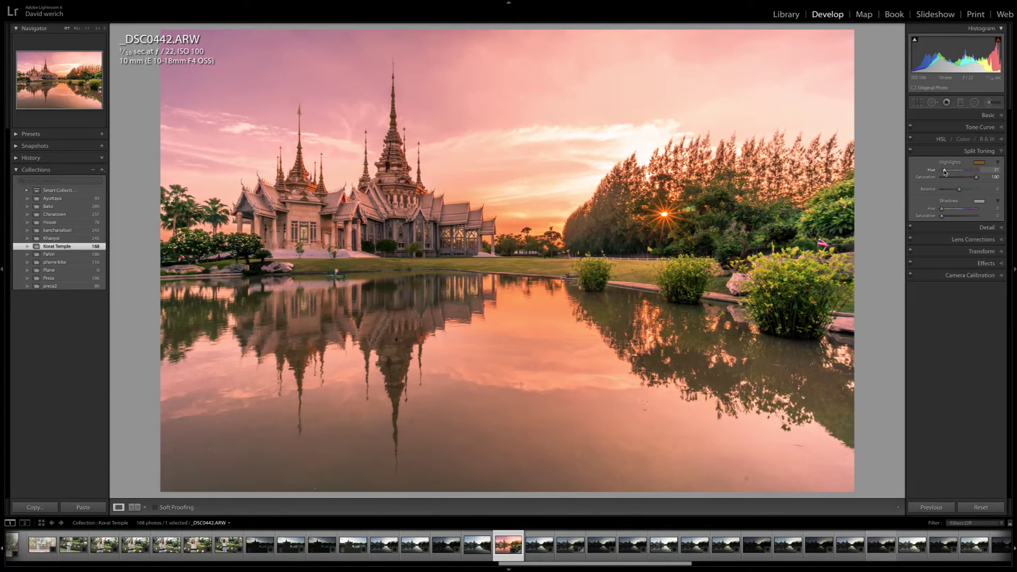
{"action": "mouse_move", "coordinate": [945, 170]}
{"action": "left_mouse_down"}
{"action": "mouse_move", "coordinate": [973, 179]}
{"action": "mouse_move", "coordinate": [957, 180]}
{"action": "left_mouse_up"}
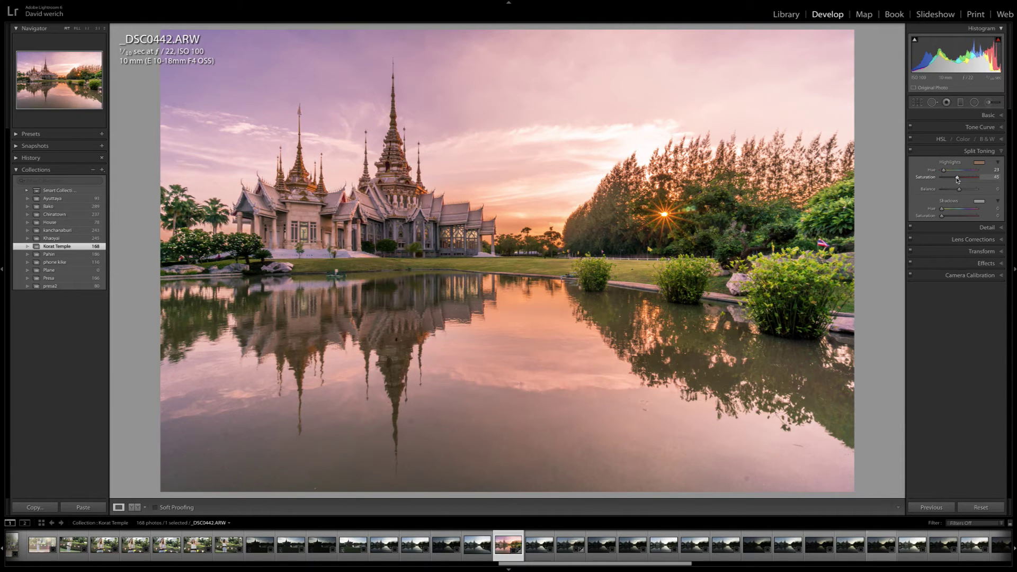
{"action": "left_click_drag", "start_coordinate": [958, 180], "coordinate": [956, 180]}
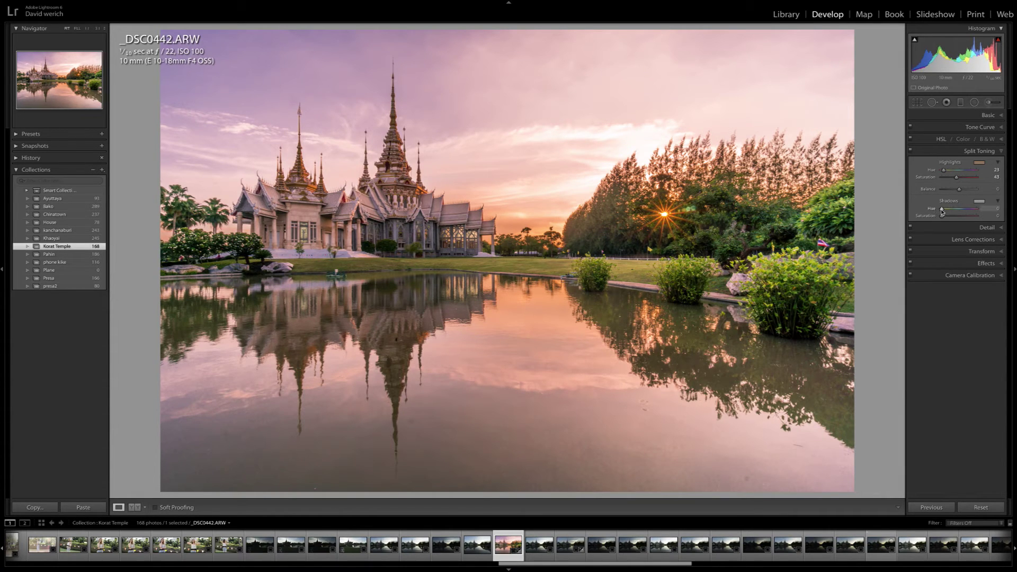
Step: Tint the shadows teal with hue 180 and saturation 32
{"action": "mouse_move", "coordinate": [942, 211]}
{"action": "left_mouse_down"}
{"action": "mouse_move", "coordinate": [988, 218]}
{"action": "mouse_move", "coordinate": [960, 210]}
{"action": "left_mouse_up"}
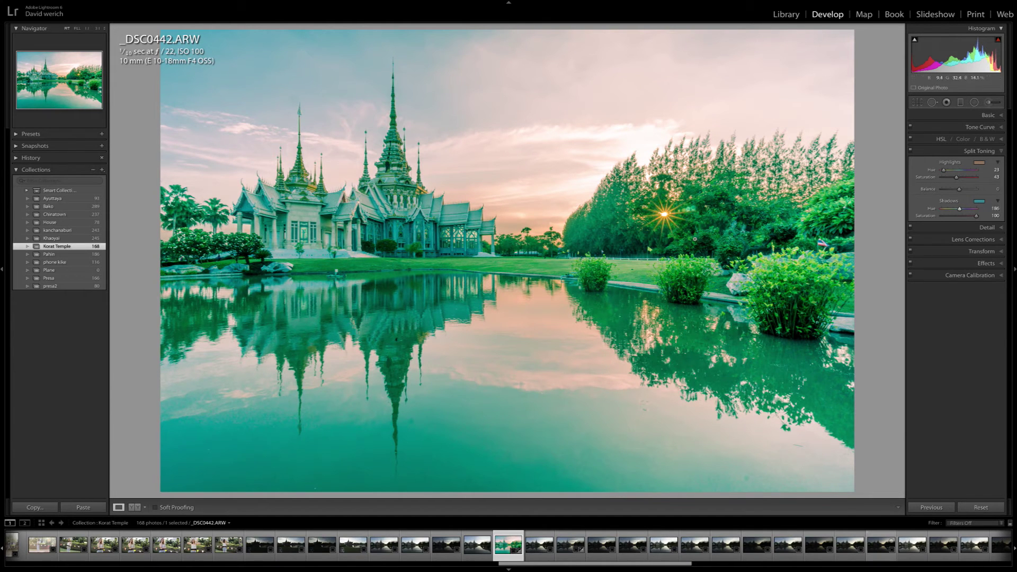
{"action": "left_click_drag", "start_coordinate": [976, 217], "coordinate": [953, 220]}
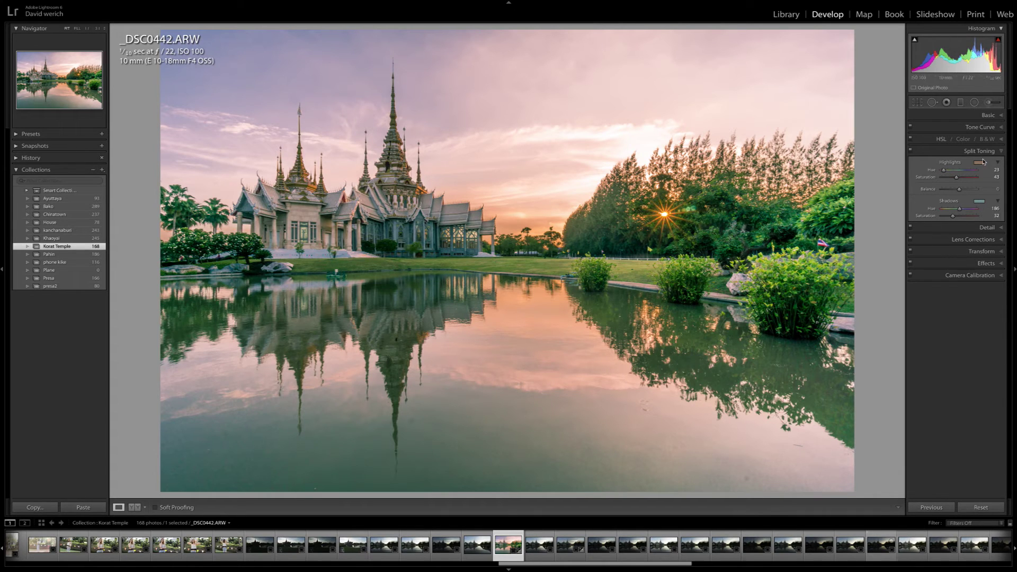
{"action": "left_click", "coordinate": [1004, 153]}
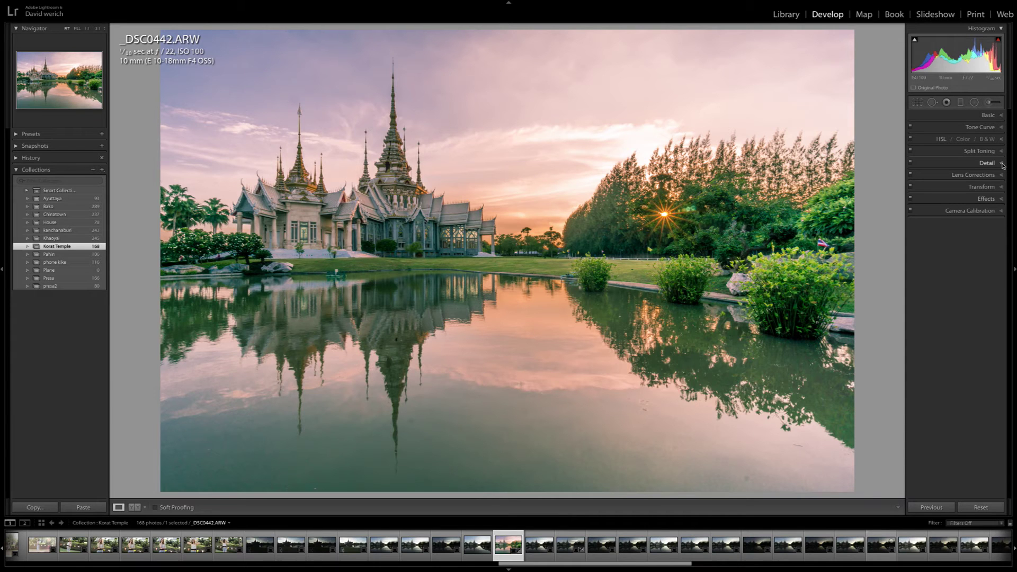
Step: Apply Luminance noise reduction of 27 while zoomed into the sky
{"action": "left_click", "coordinate": [1002, 165]}
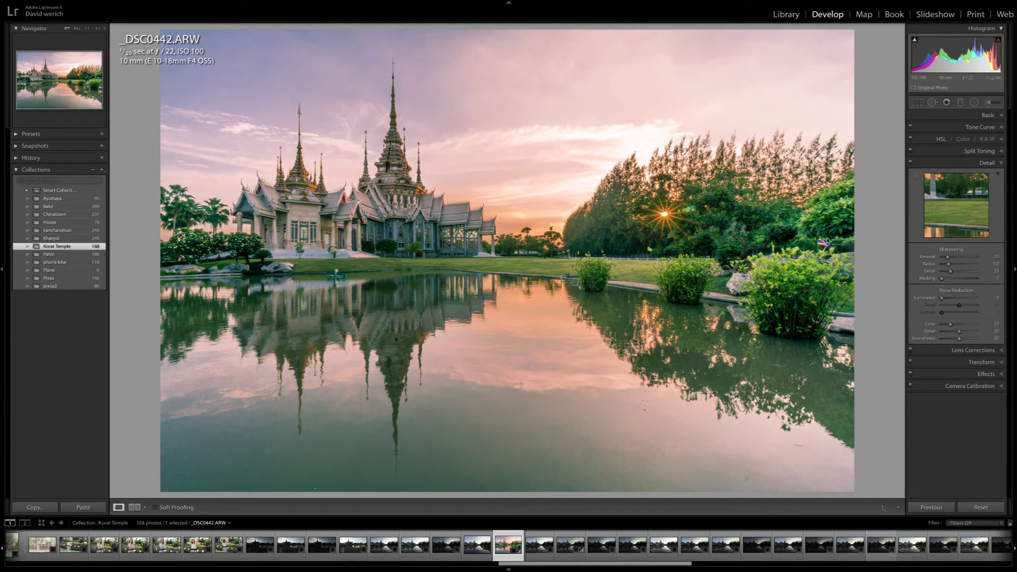
{"action": "left_click", "coordinate": [212, 68]}
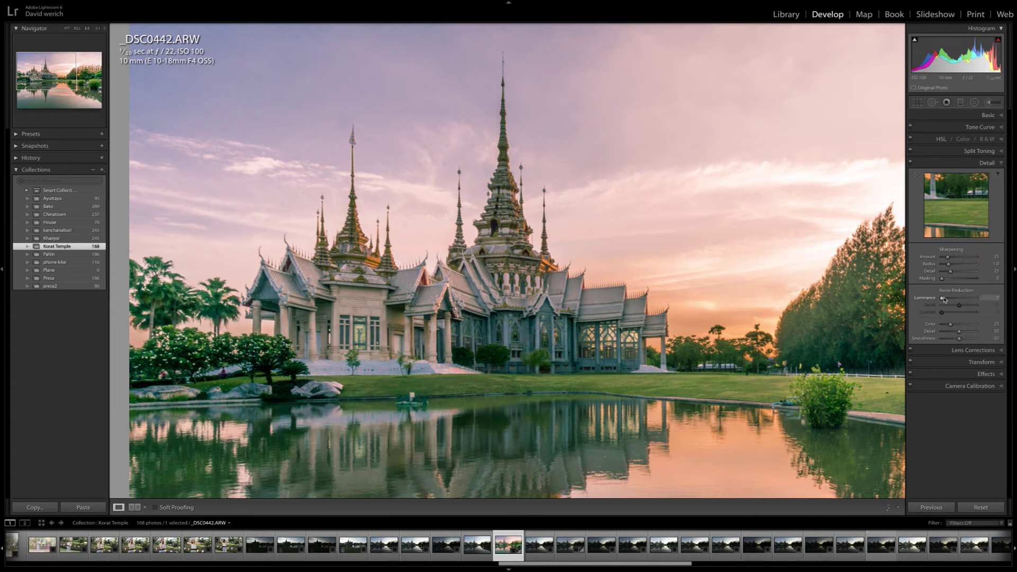
{"action": "left_click_drag", "start_coordinate": [941, 299], "coordinate": [950, 299]}
{"action": "left_click_drag", "start_coordinate": [952, 299], "coordinate": [951, 300]}
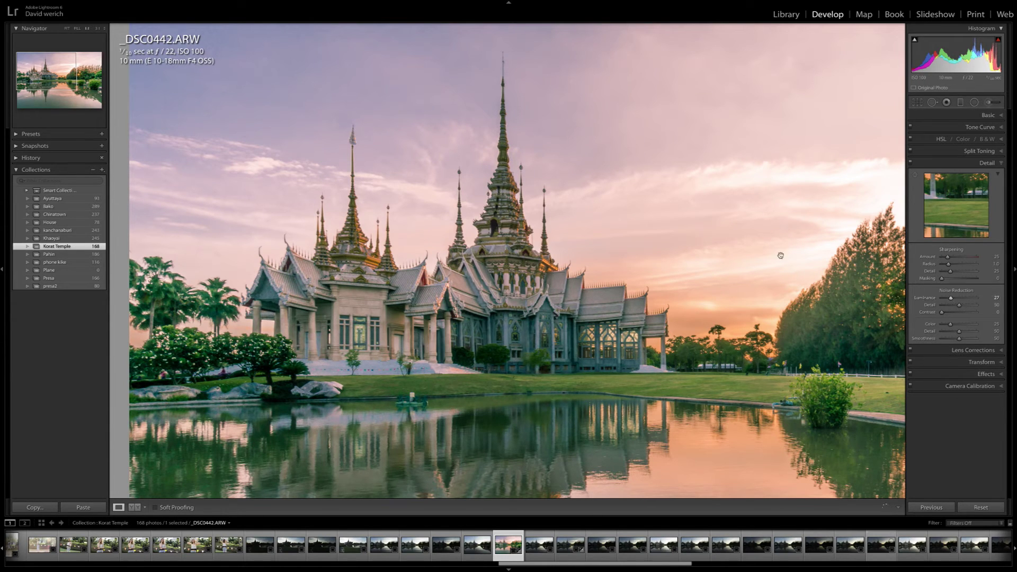
{"action": "left_click", "coordinate": [718, 237]}
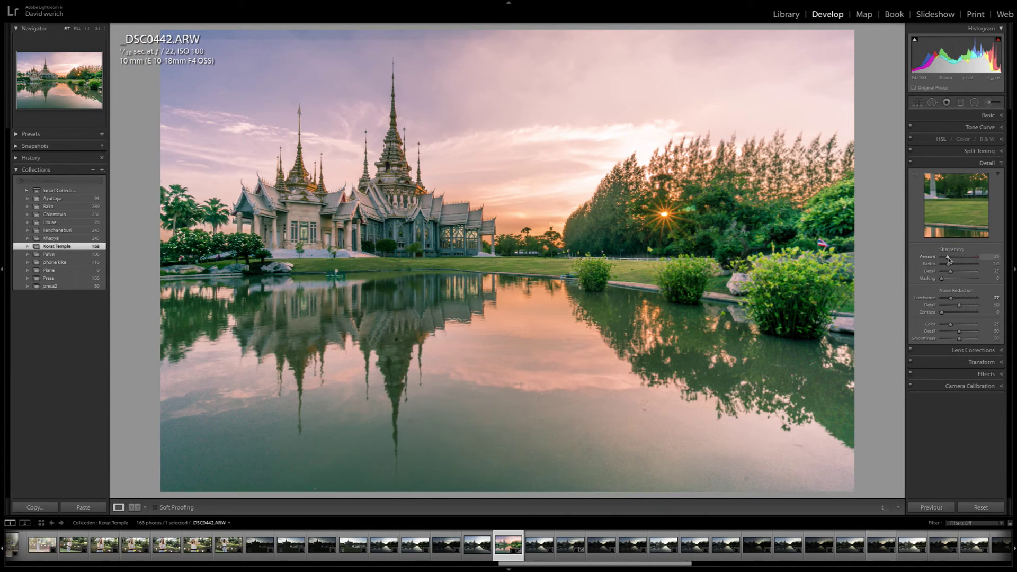
Step: Raise the Sharpening Amount to 71
{"action": "left_click_drag", "start_coordinate": [948, 259], "coordinate": [959, 259]}
{"action": "left_click_drag", "start_coordinate": [958, 259], "coordinate": [959, 259]}
{"action": "left_click_drag", "start_coordinate": [959, 259], "coordinate": [958, 260]}
Step: Raise sharpening Masking from 29 to about 53 while previewing the edge mask
{"action": "key", "text": "alt"}
{"action": "left_click", "coordinate": [942, 279], "text": "alt"}
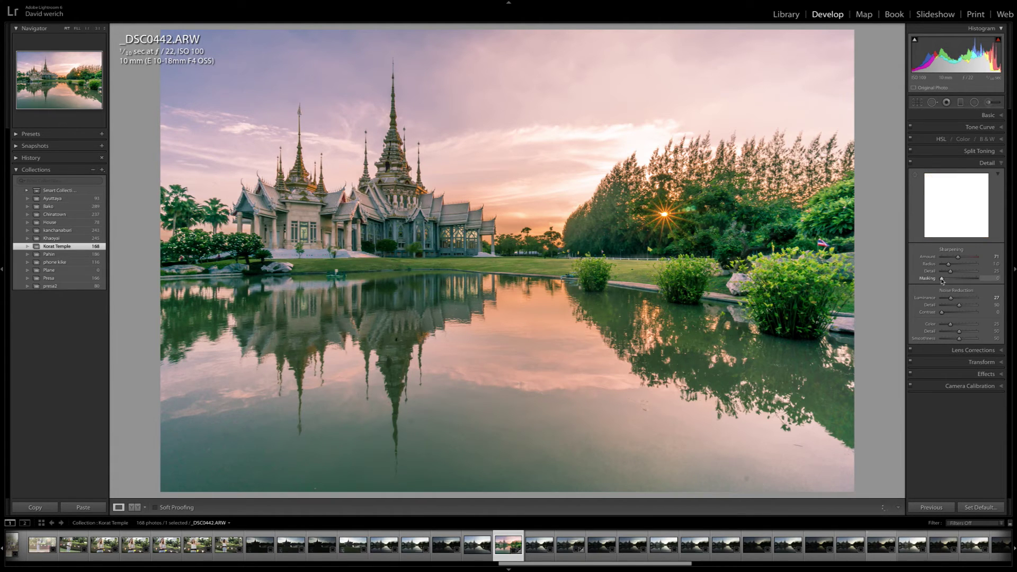
{"action": "left_click_drag", "start_coordinate": [942, 279], "coordinate": [952, 279]}
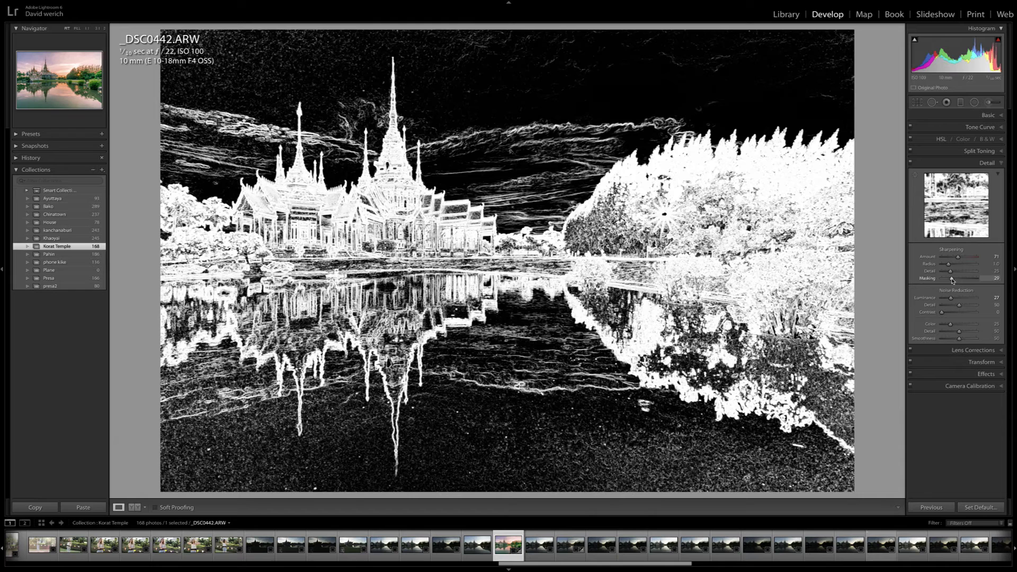
{"action": "left_click_drag", "start_coordinate": [952, 280], "coordinate": [954, 281]}
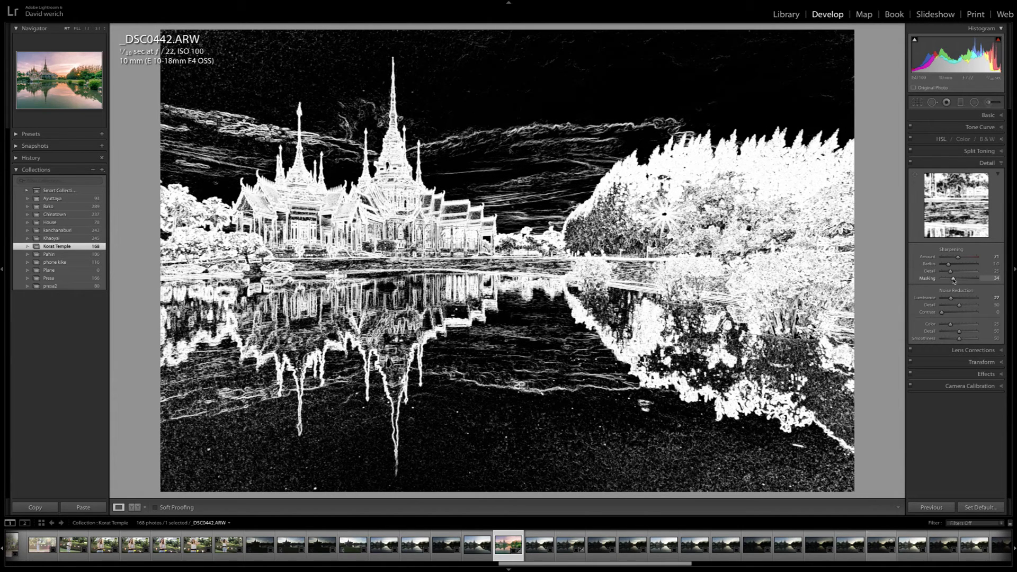
{"action": "left_click_drag", "start_coordinate": [954, 280], "coordinate": [960, 280]}
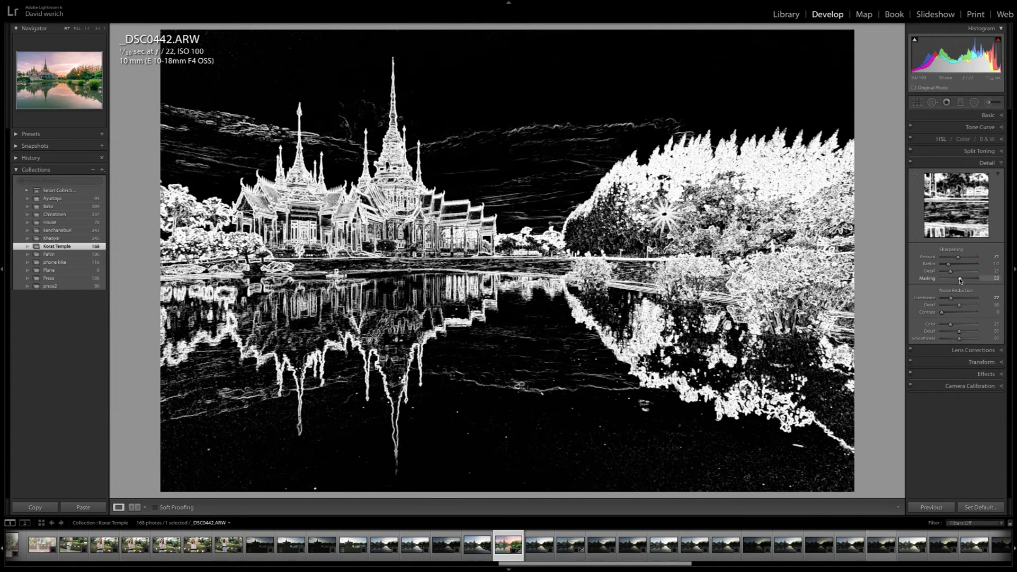
{"action": "left_click_drag", "start_coordinate": [960, 280], "coordinate": [961, 281]}
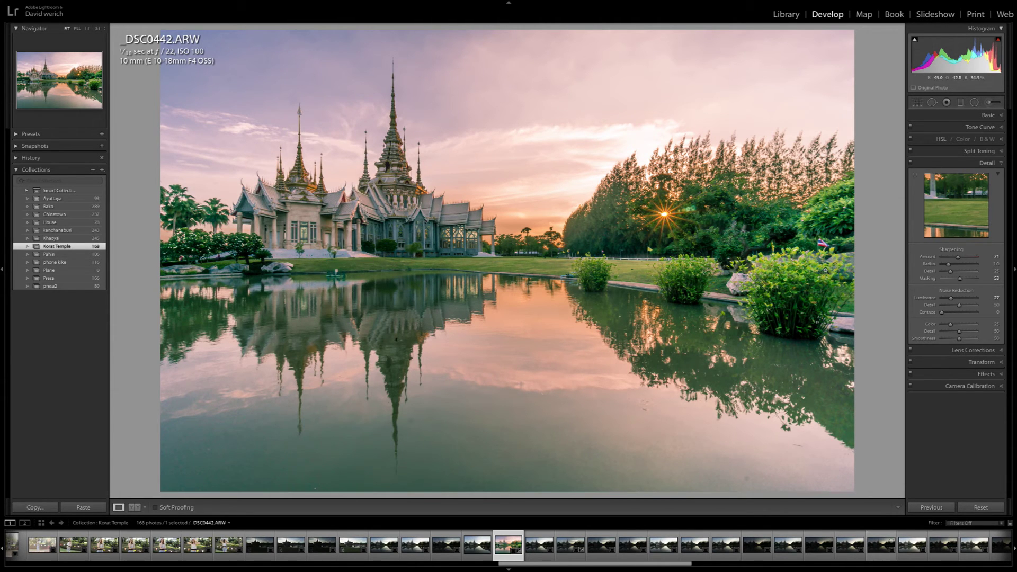
Step: Raise Exposure slightly in the Basic panel to brighten the photo
{"action": "left_click", "coordinate": [1002, 164]}
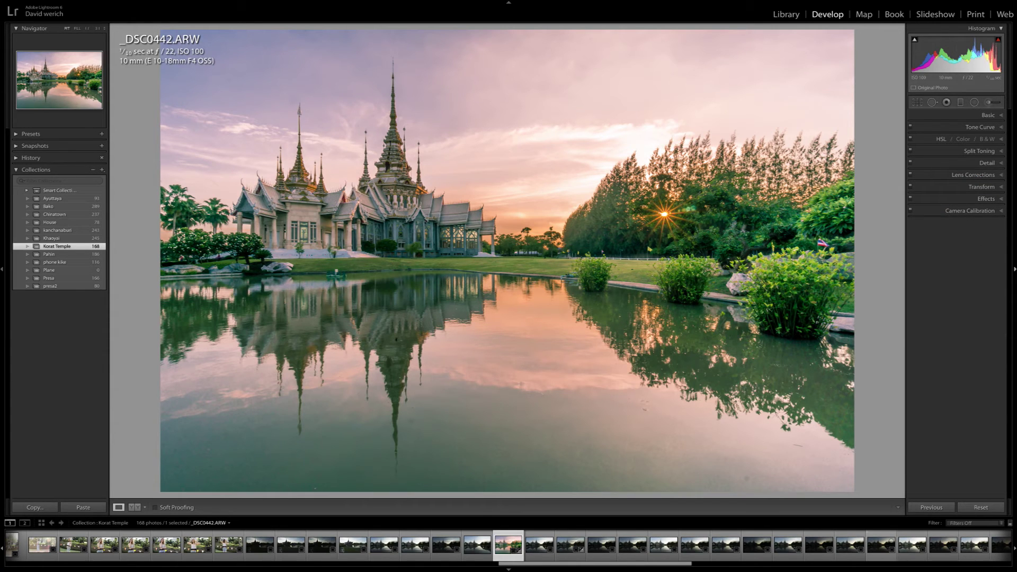
{"action": "left_click", "coordinate": [1001, 116]}
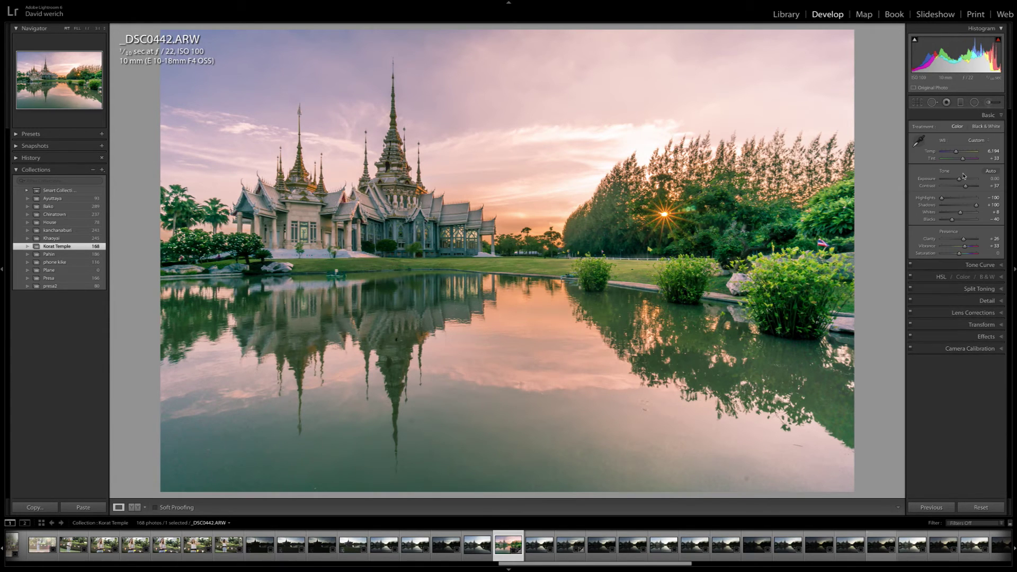
{"action": "left_click_drag", "start_coordinate": [960, 180], "coordinate": [961, 182]}
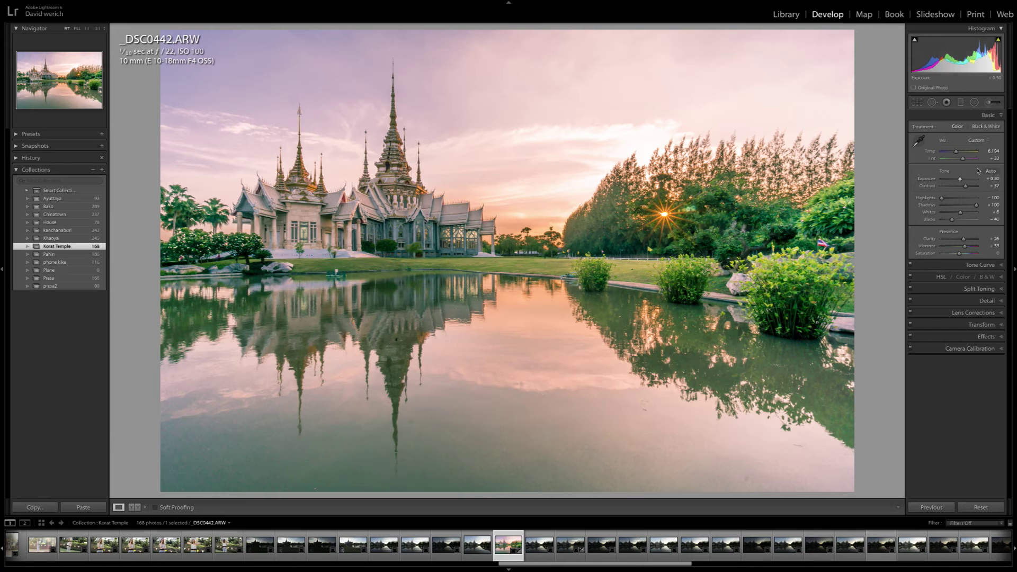
Step: Add a subtle dark post-crop vignette with Amount -6
{"action": "left_click", "coordinate": [1002, 115]}
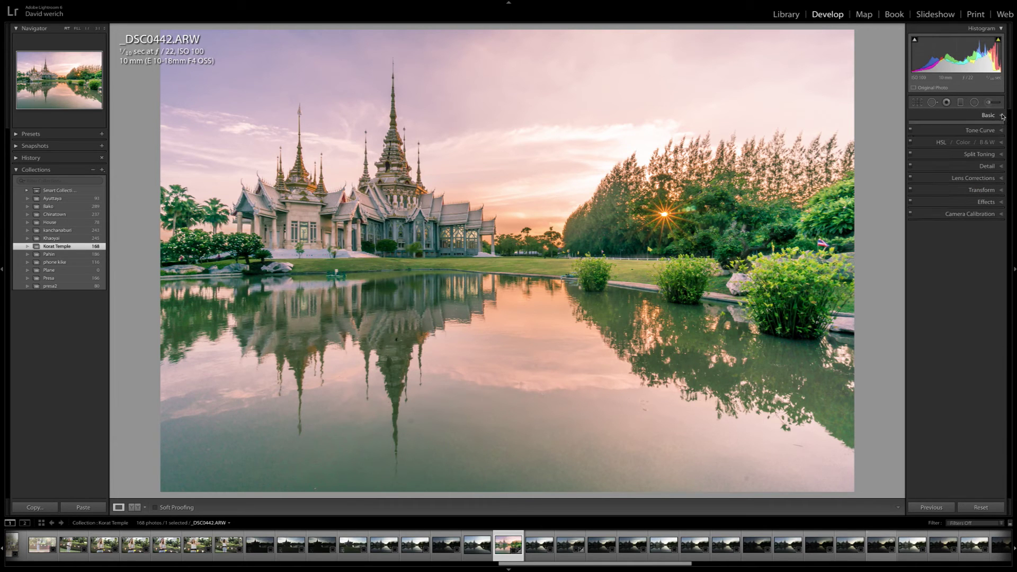
{"action": "left_click", "coordinate": [1003, 200]}
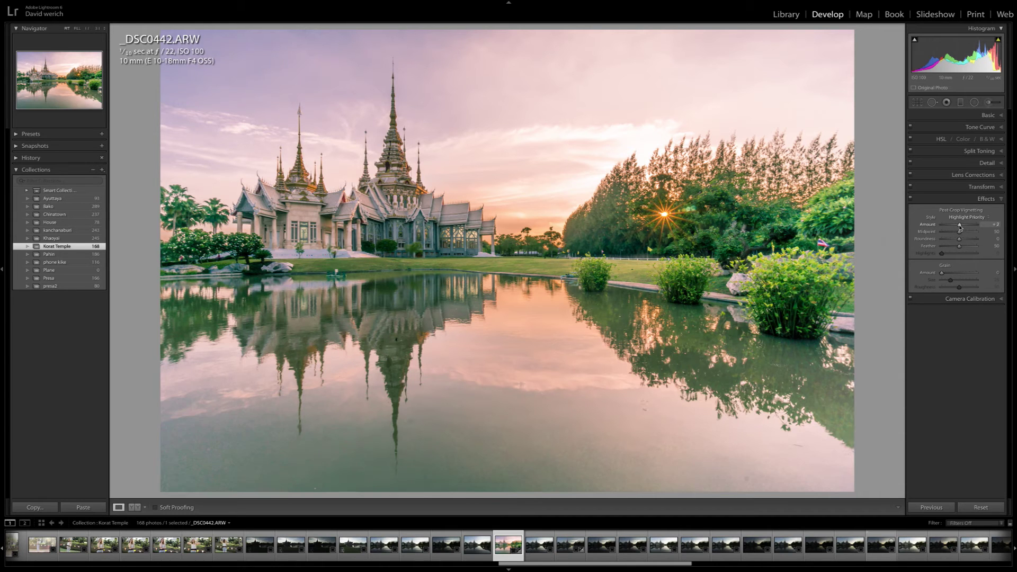
{"action": "left_click_drag", "start_coordinate": [961, 228], "coordinate": [958, 225]}
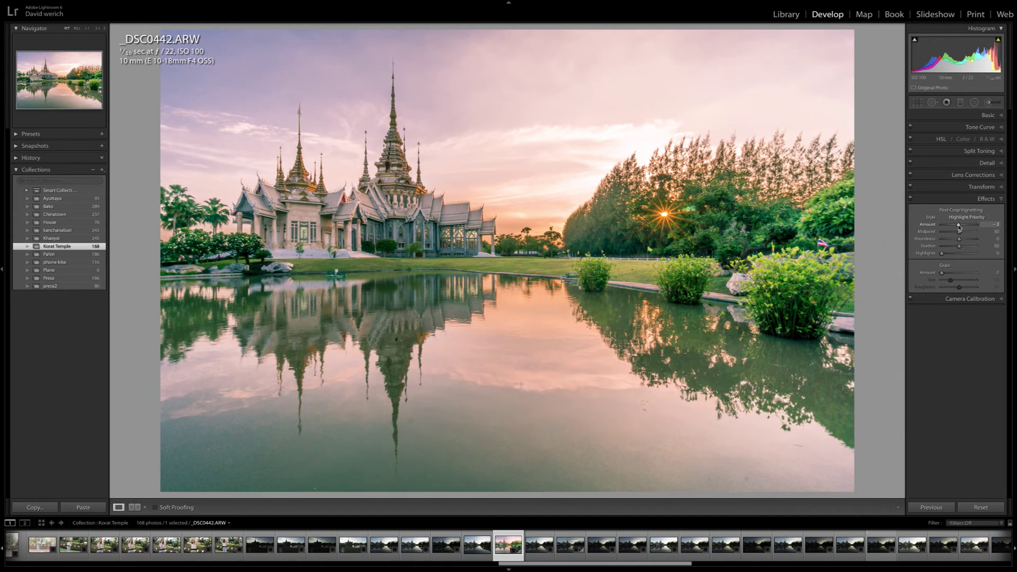
{"action": "left_click", "coordinate": [1000, 199]}
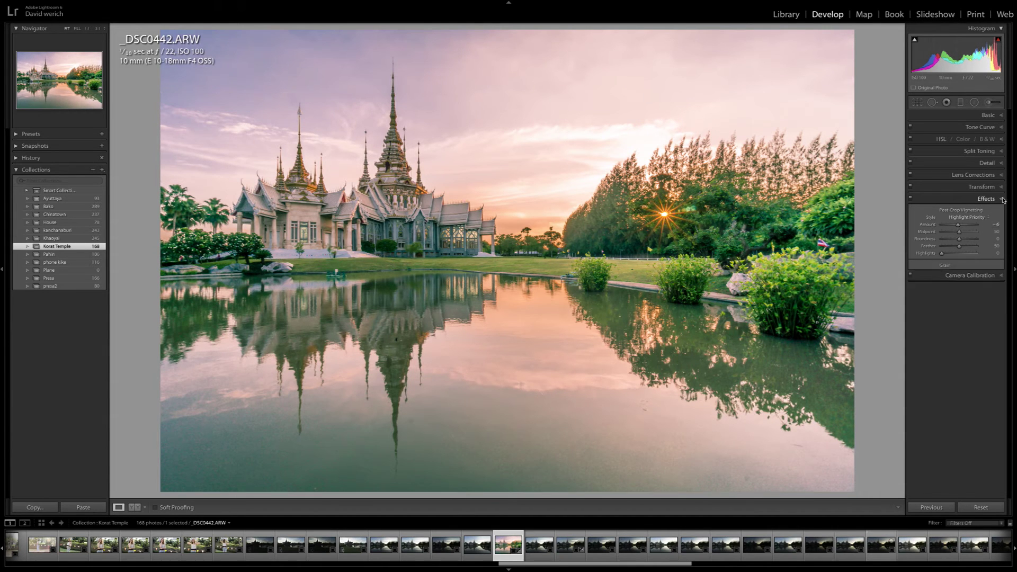
Step: Increase Contrast from +40 to +58 in the Basic panel
{"action": "left_click", "coordinate": [1001, 116]}
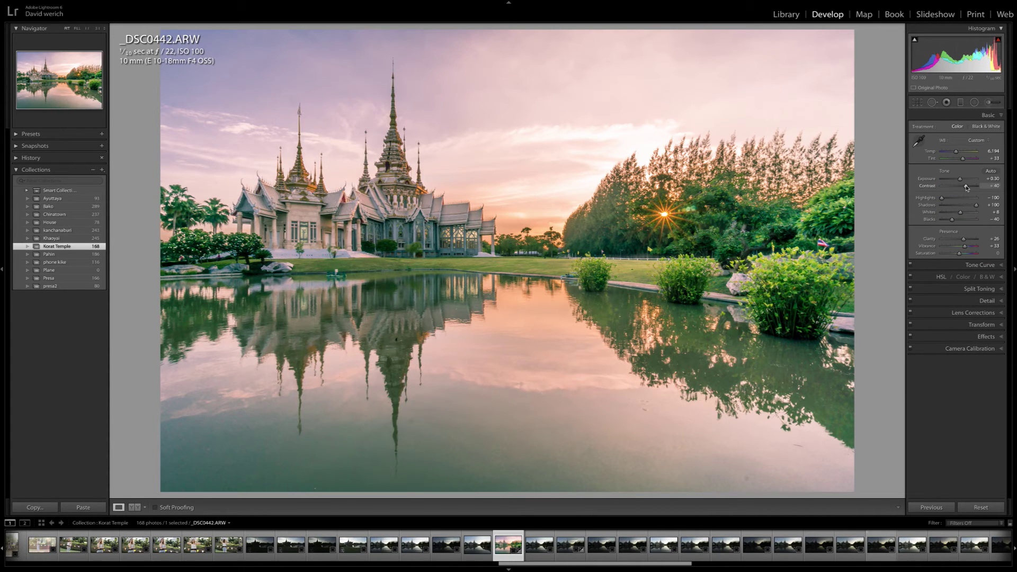
{"action": "left_click_drag", "start_coordinate": [967, 187], "coordinate": [969, 187]}
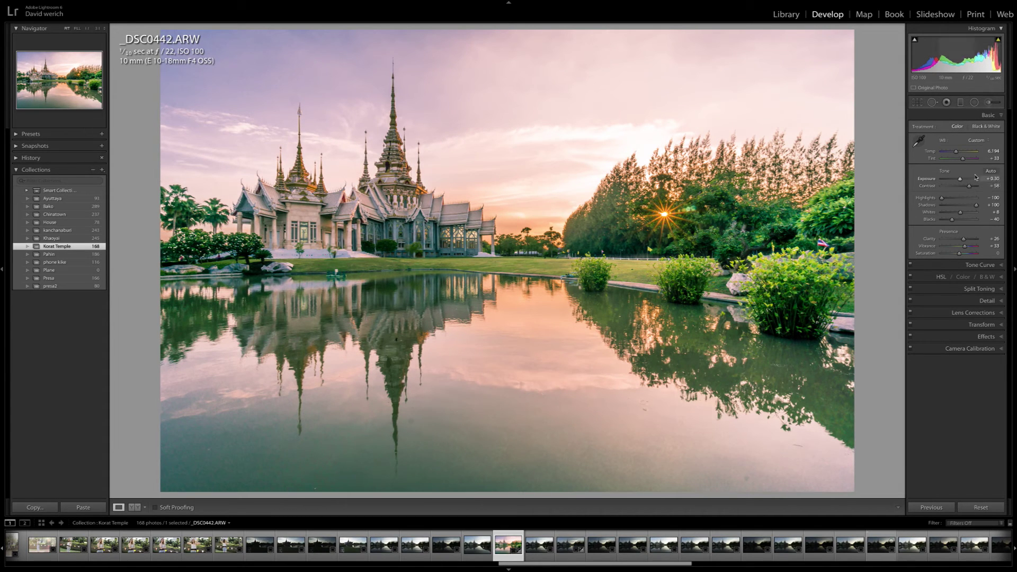
{"action": "left_click", "coordinate": [1002, 117]}
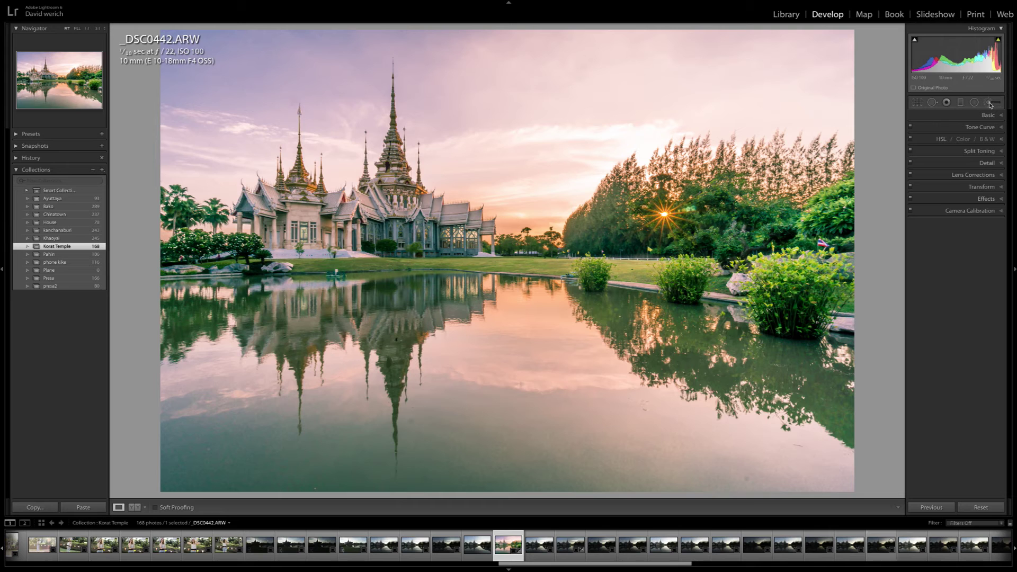
Step: Set up an Adjustment Brush with Temp reset, Clarity -100, Noise 100, and pins hidden
{"action": "left_click", "coordinate": [989, 103]}
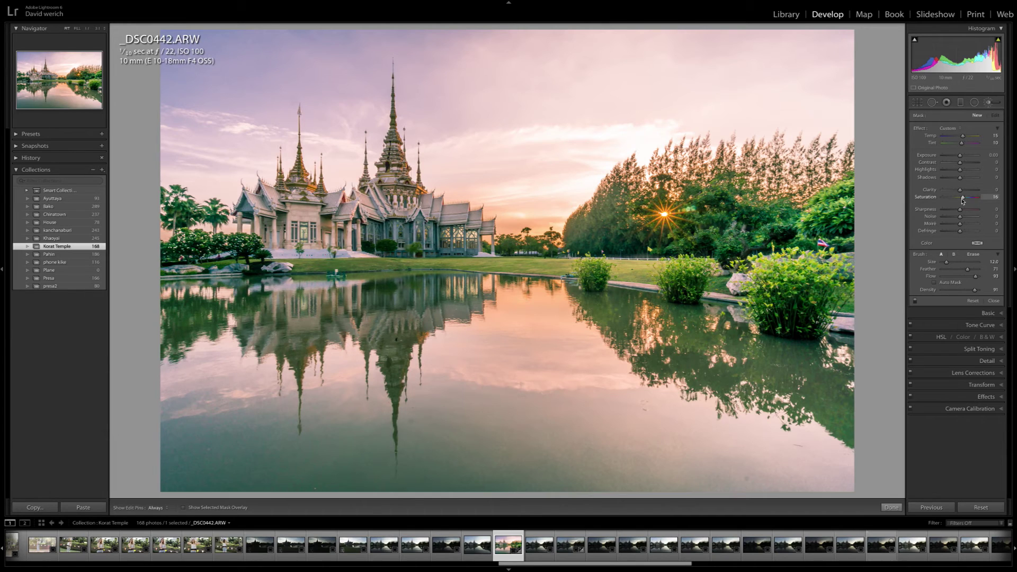
{"action": "double_click", "coordinate": [963, 137]}
{"action": "mouse_move", "coordinate": [960, 216]}
{"action": "left_mouse_down"}
{"action": "mouse_move", "coordinate": [979, 216]}
{"action": "mouse_move", "coordinate": [933, 190]}
{"action": "left_mouse_up"}
{"action": "key", "text": "h"}
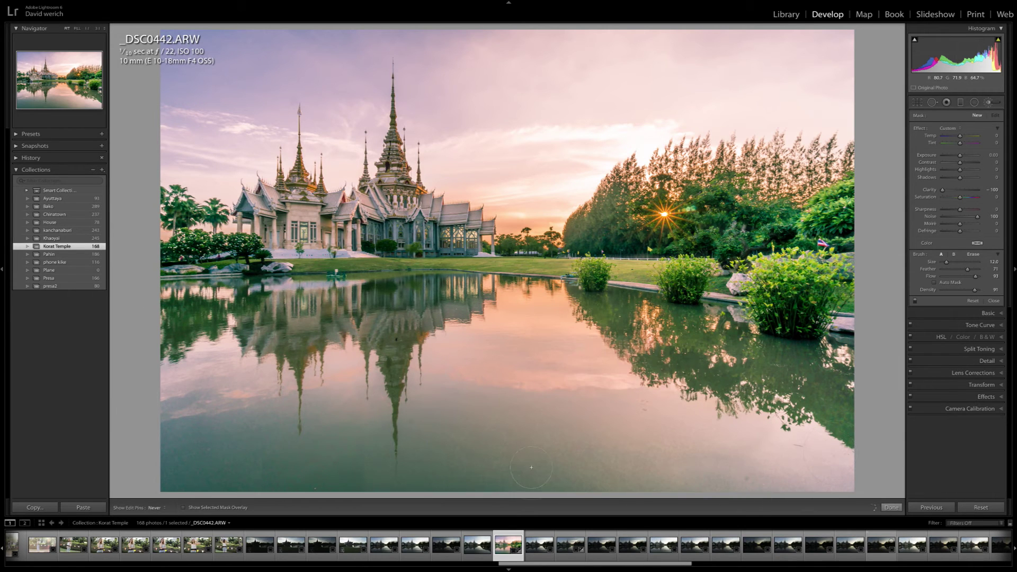
Step: Turn on the red mask overlay to confirm the brush covers the whole pond
{"action": "key", "text": "h"}
{"action": "left_click", "coordinate": [184, 507]}
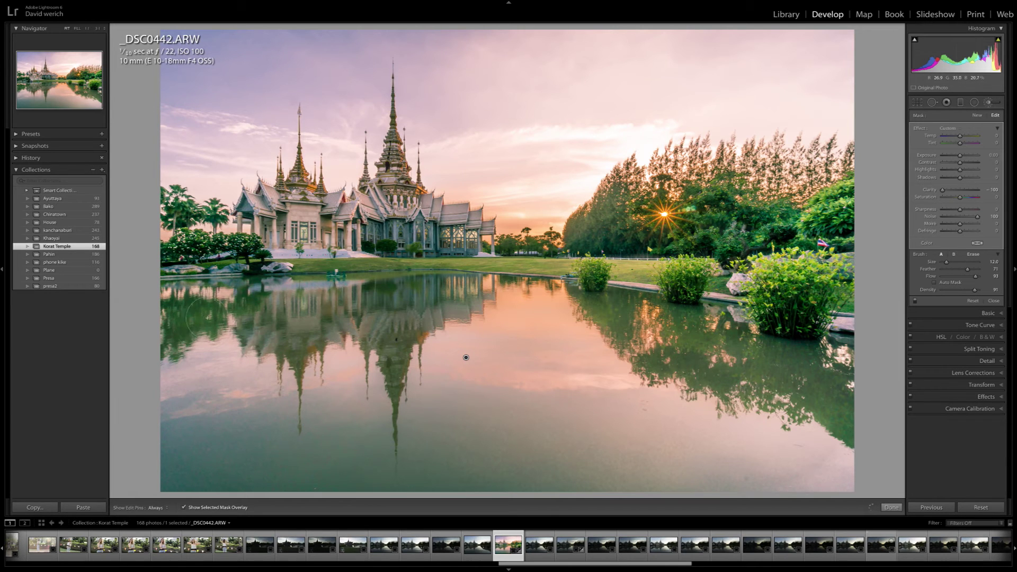
{"action": "key", "text": "h"}
{"action": "key", "text": "h"}
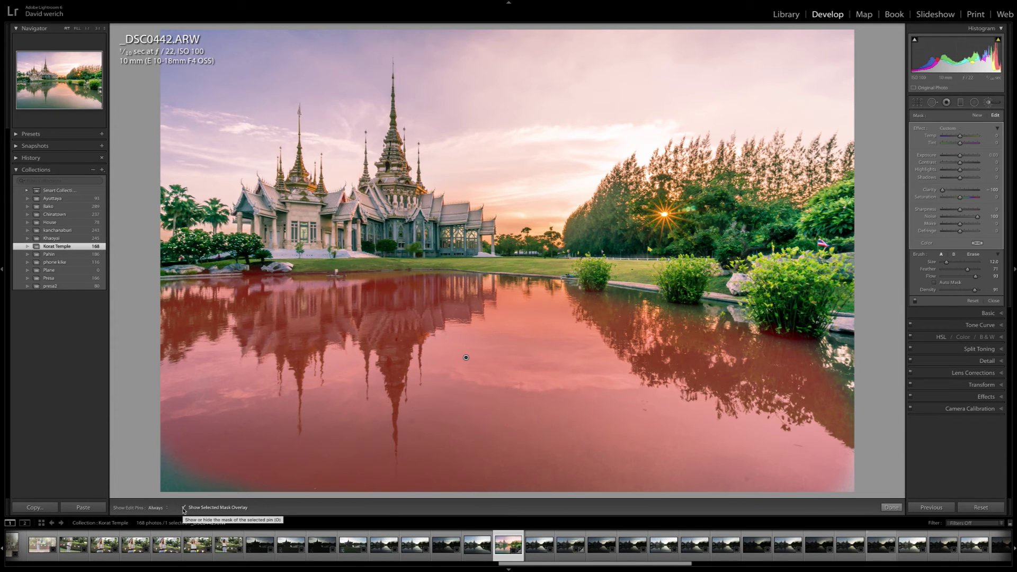
{"action": "key", "text": "h"}
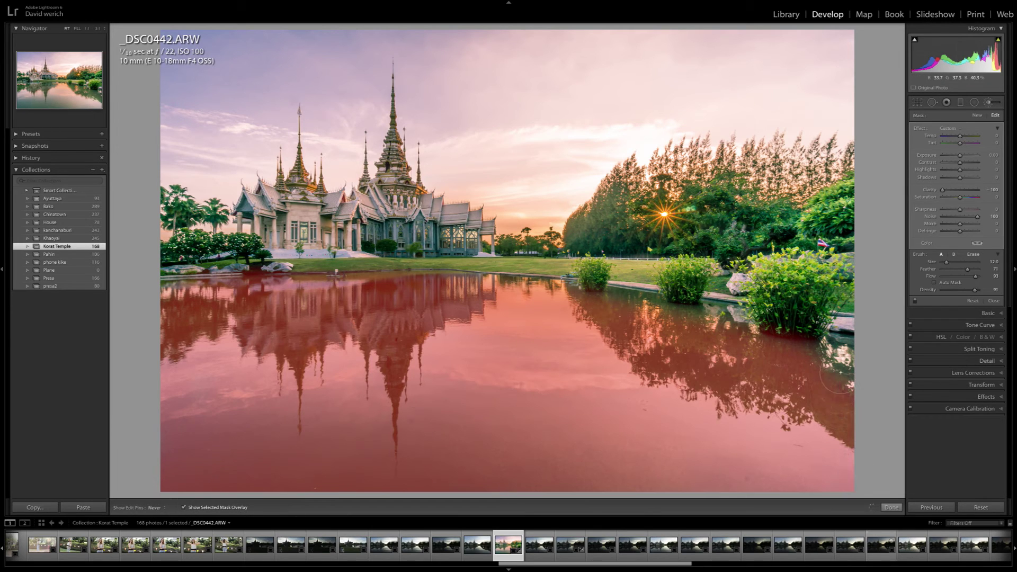
Step: Finish the pond water brush adjustment
{"action": "key", "text": "h"}
{"action": "key", "text": "o"}
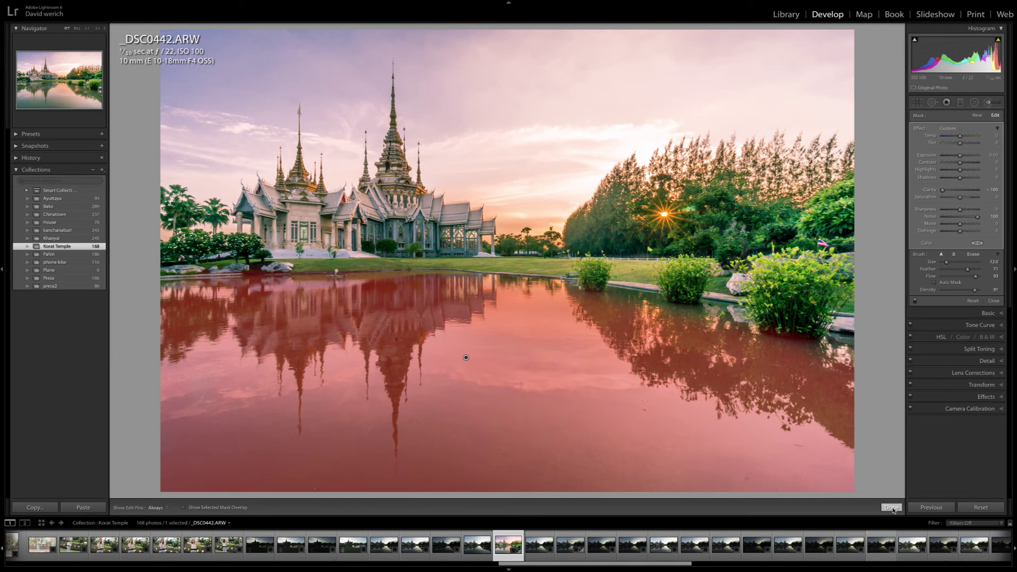
{"action": "left_click", "coordinate": [893, 508]}
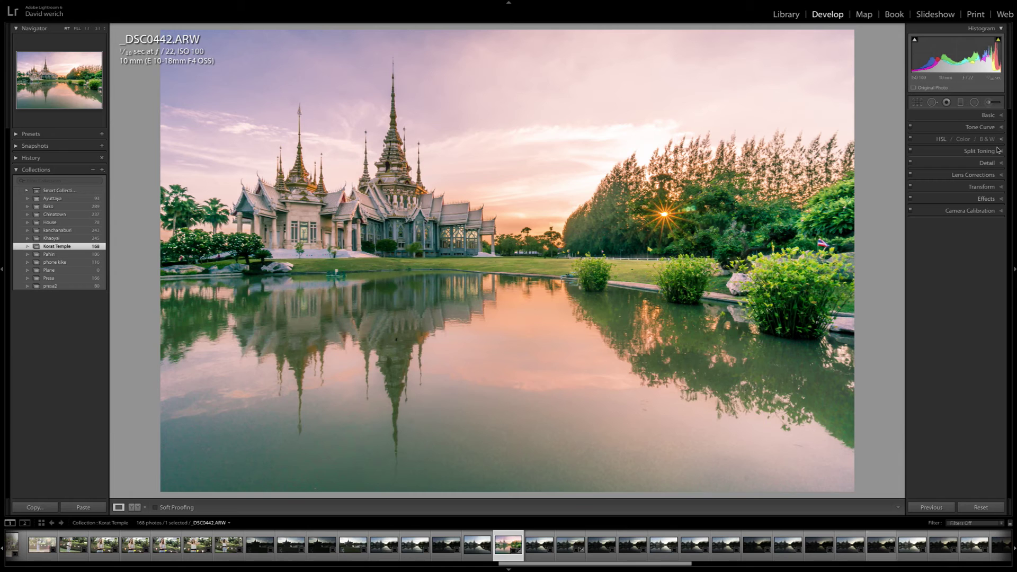
Step: Deepen the post-crop vignette Amount to -13
{"action": "left_click", "coordinate": [1001, 199]}
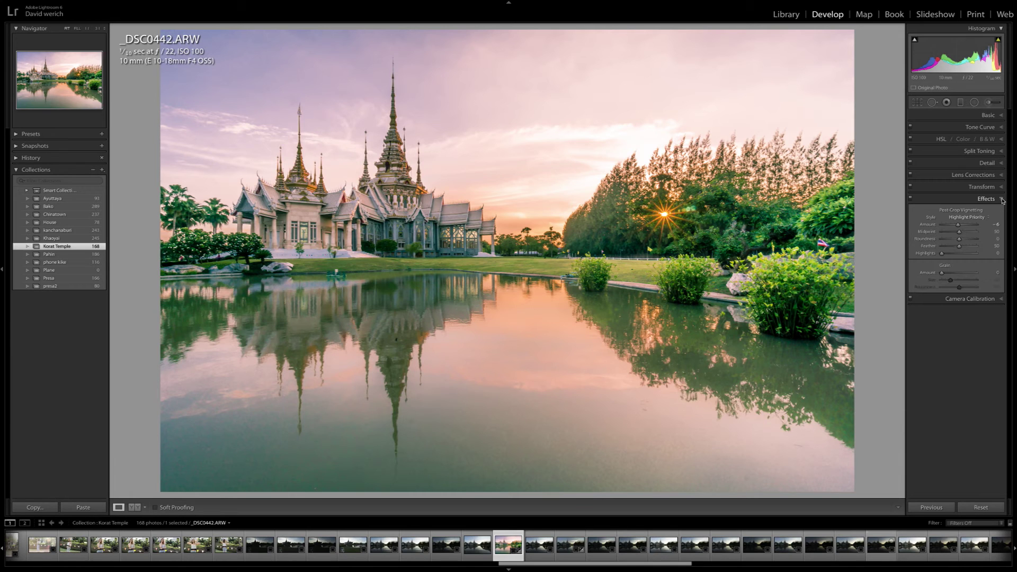
{"action": "left_click_drag", "start_coordinate": [958, 225], "coordinate": [957, 225]}
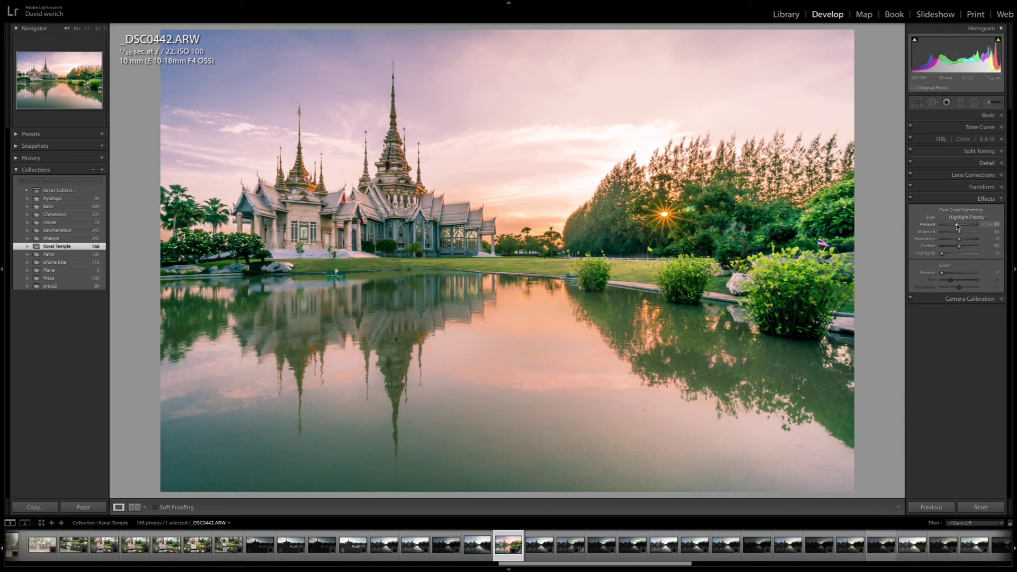
{"action": "left_click", "coordinate": [1000, 199]}
Step: Start a new brush with Clarity and Noise reset to 0 and Exposure raised slightly
{"action": "left_click", "coordinate": [1001, 115]}
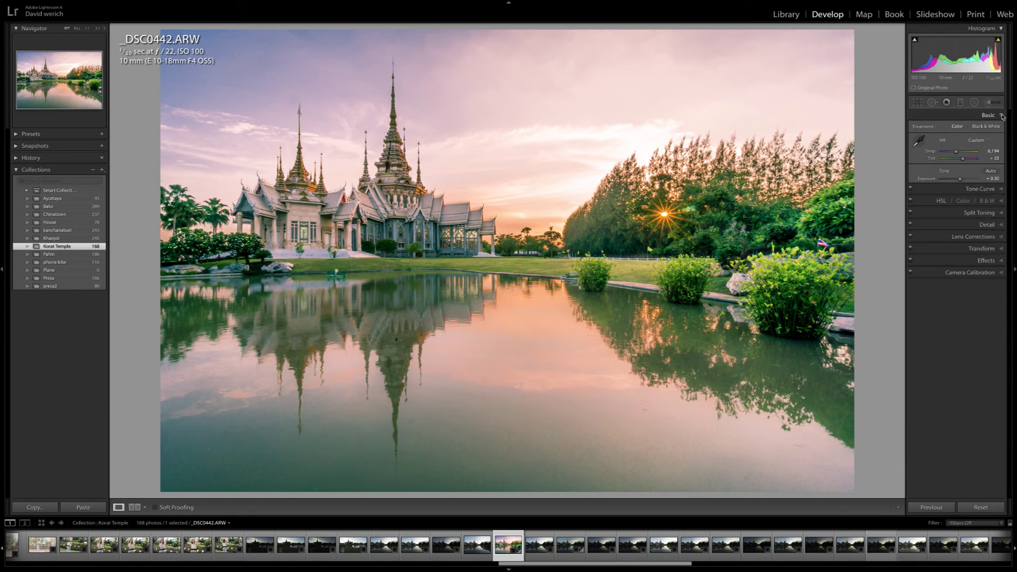
{"action": "left_click", "coordinate": [991, 102]}
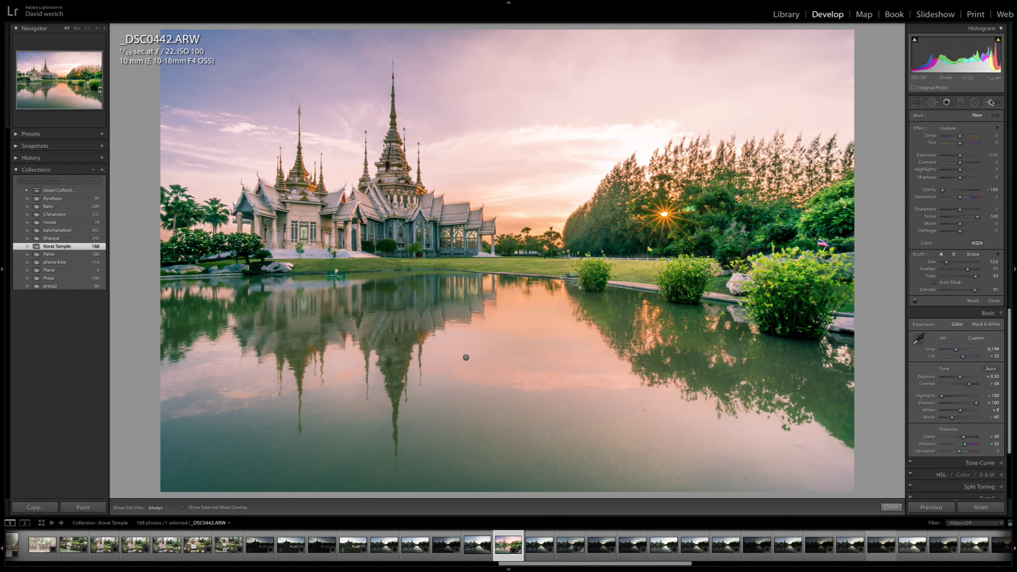
{"action": "double_click", "coordinate": [943, 190]}
{"action": "left_click_drag", "start_coordinate": [960, 155], "coordinate": [963, 158]}
{"action": "left_click_drag", "start_coordinate": [977, 216], "coordinate": [962, 216]}
Step: Paint a smaller brush over the temple, brightening it to Exposure 0.45
{"action": "key", "text": "bracketleft"}
{"action": "key", "text": "h"}
{"action": "mouse_move", "coordinate": [394, 191]}
{"action": "left_mouse_down"}
{"action": "mouse_move", "coordinate": [451, 225]}
{"action": "mouse_move", "coordinate": [325, 226]}
{"action": "mouse_move", "coordinate": [267, 205]}
{"action": "mouse_move", "coordinate": [325, 203]}
{"action": "left_mouse_up"}
{"action": "scroll", "coordinate": [467, 358], "scroll_direction": "down", "scroll_amount": 3}
{"action": "key", "text": "h"}
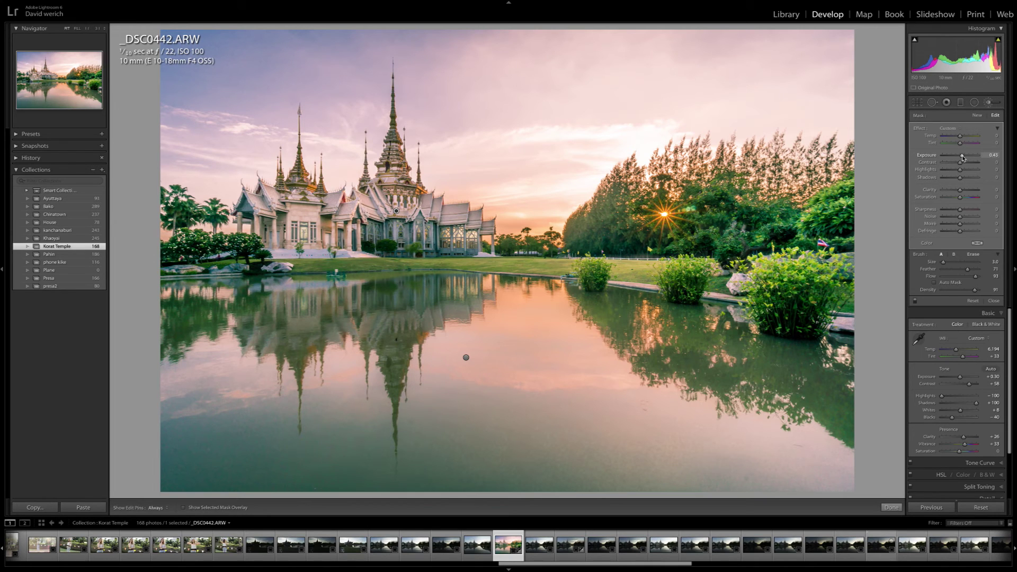
{"action": "left_click_drag", "start_coordinate": [962, 158], "coordinate": [962, 158]}
{"action": "left_click", "coordinate": [888, 509]}
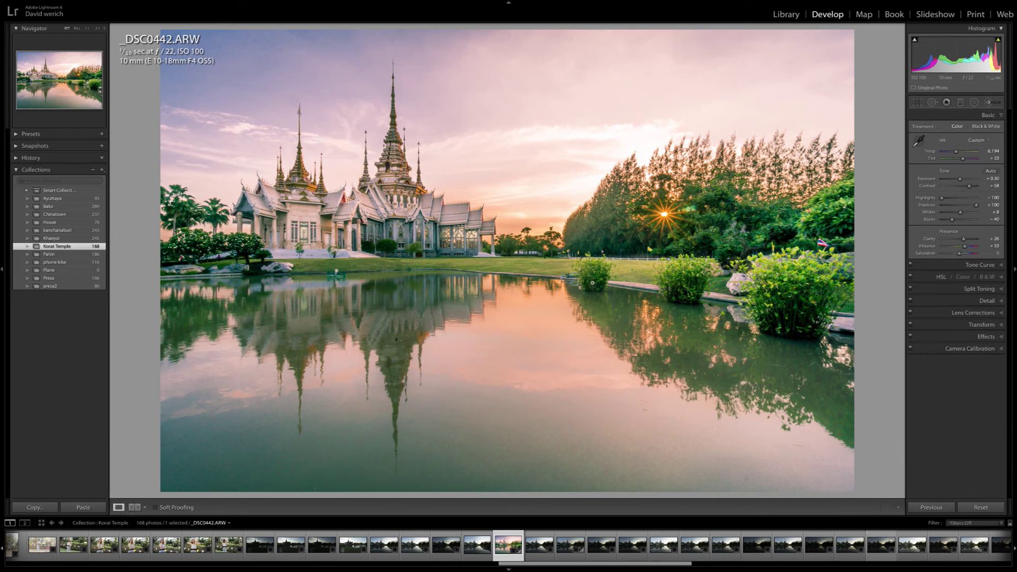
Step: Compare Before/After, then set Exposure back to +0.30 and raise Clarity to +54
{"action": "left_click", "coordinate": [130, 509]}
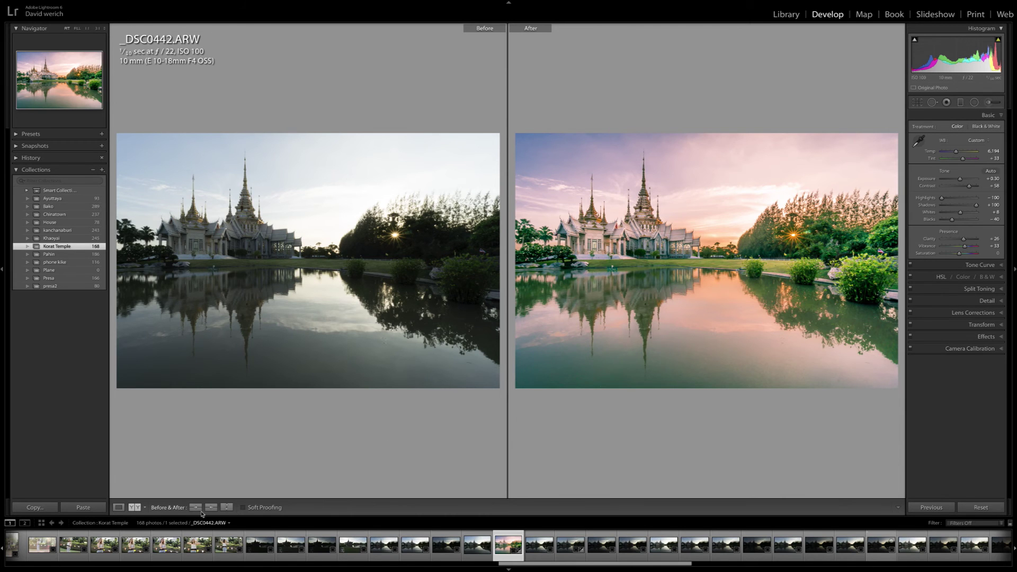
{"action": "left_click", "coordinate": [118, 507]}
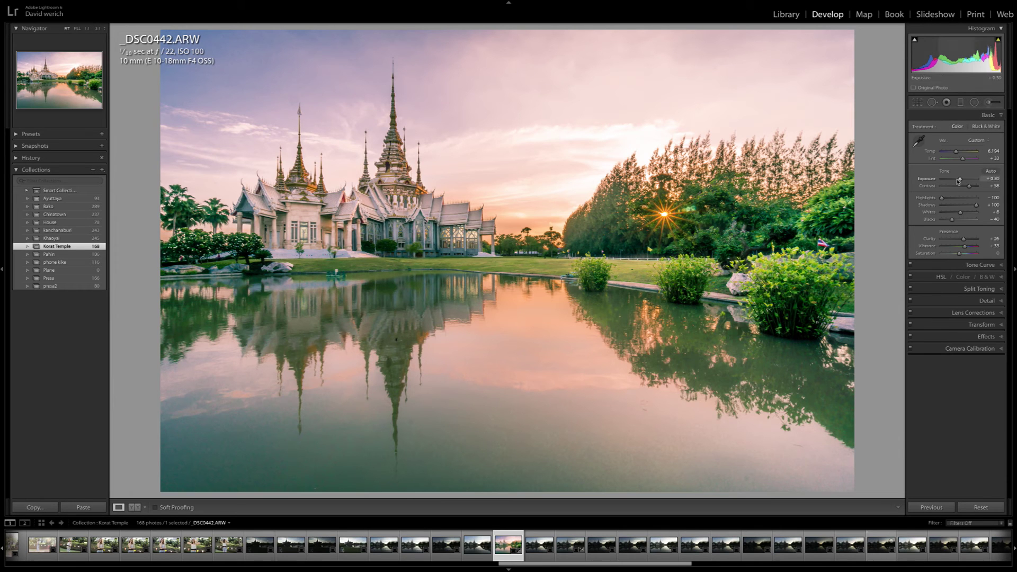
{"action": "left_click_drag", "start_coordinate": [961, 181], "coordinate": [962, 181]}
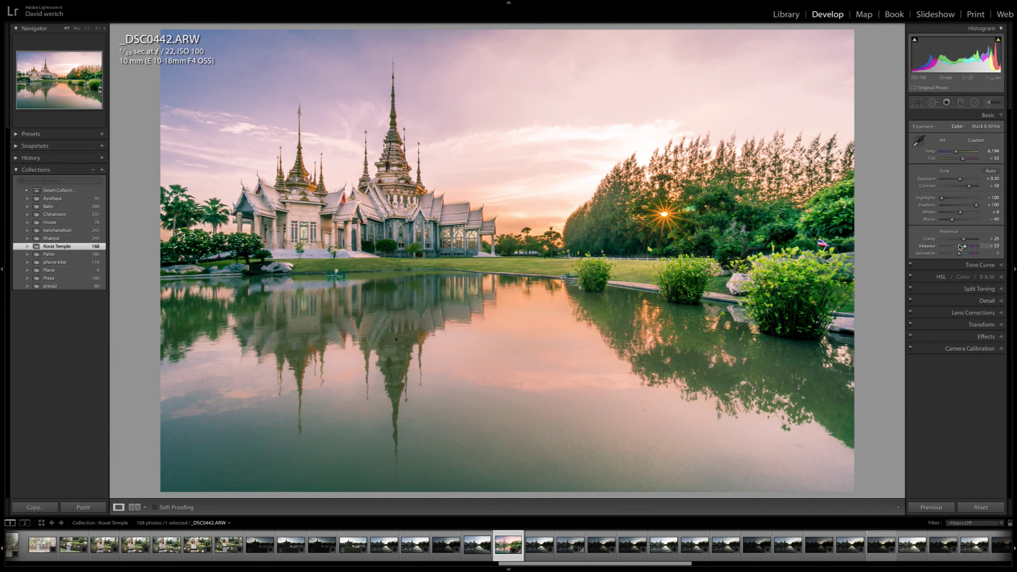
{"action": "left_click_drag", "start_coordinate": [964, 240], "coordinate": [970, 239]}
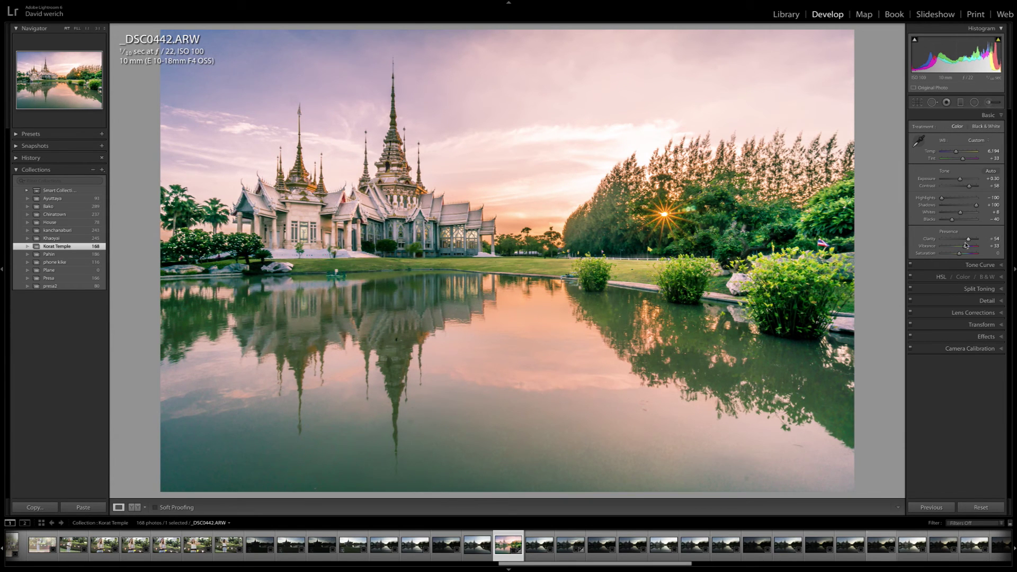
{"action": "left_click", "coordinate": [1002, 116]}
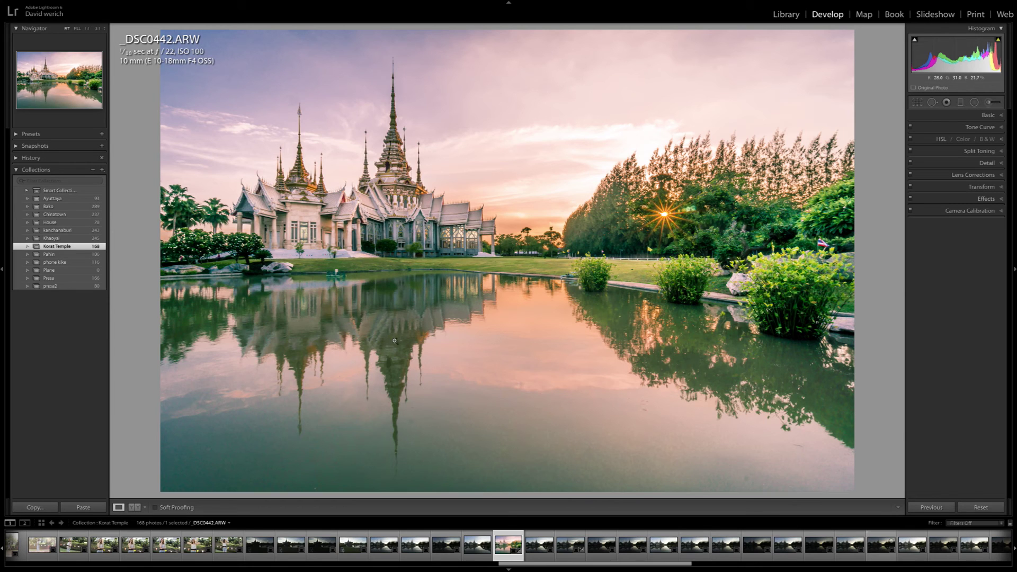
Step: Heal small spots in the pond water, including near the bottom right
{"action": "left_click", "coordinate": [932, 103]}
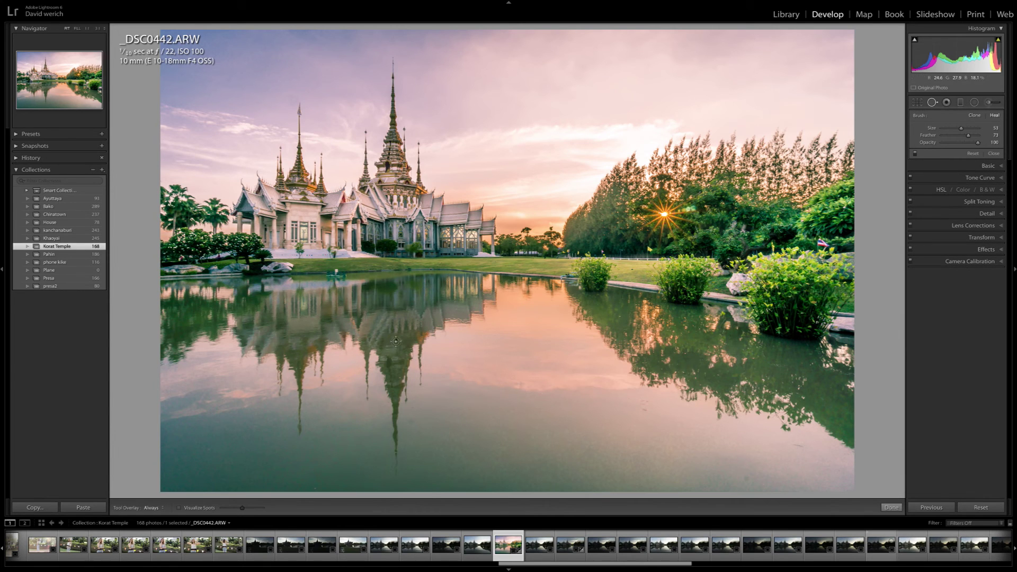
{"action": "left_click", "coordinate": [395, 339]}
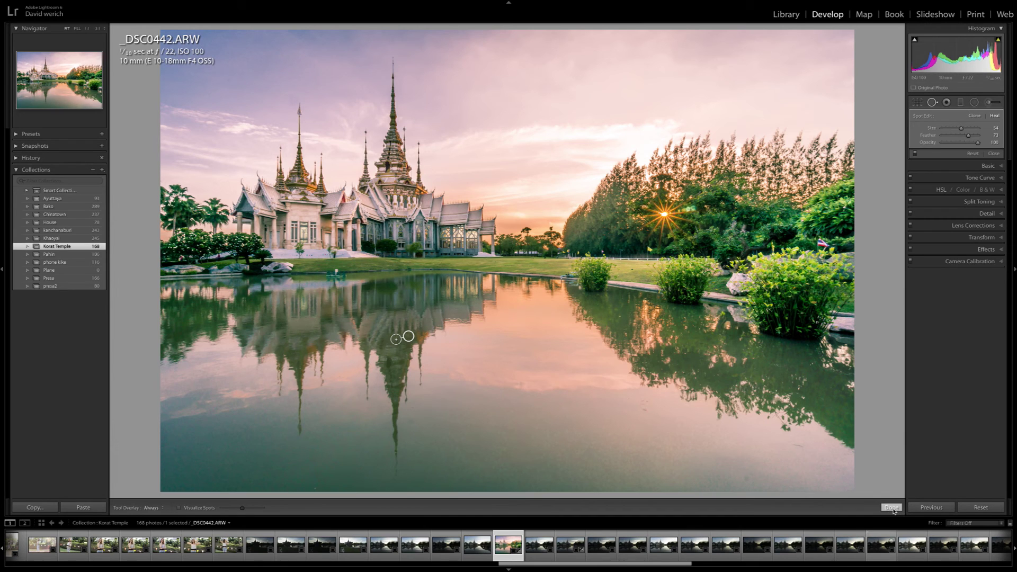
{"action": "left_click", "coordinate": [891, 508]}
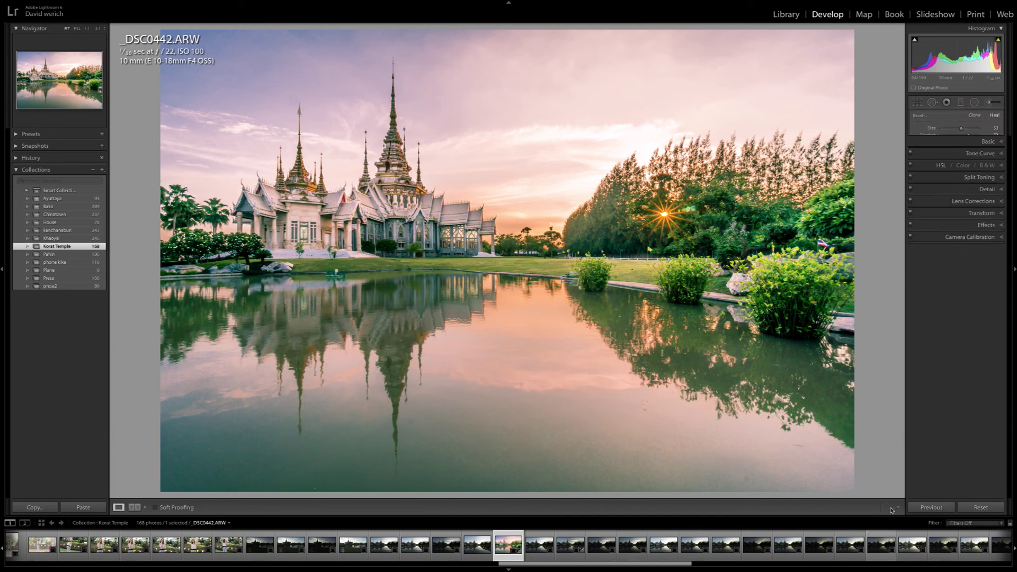
{"action": "left_click", "coordinate": [931, 102]}
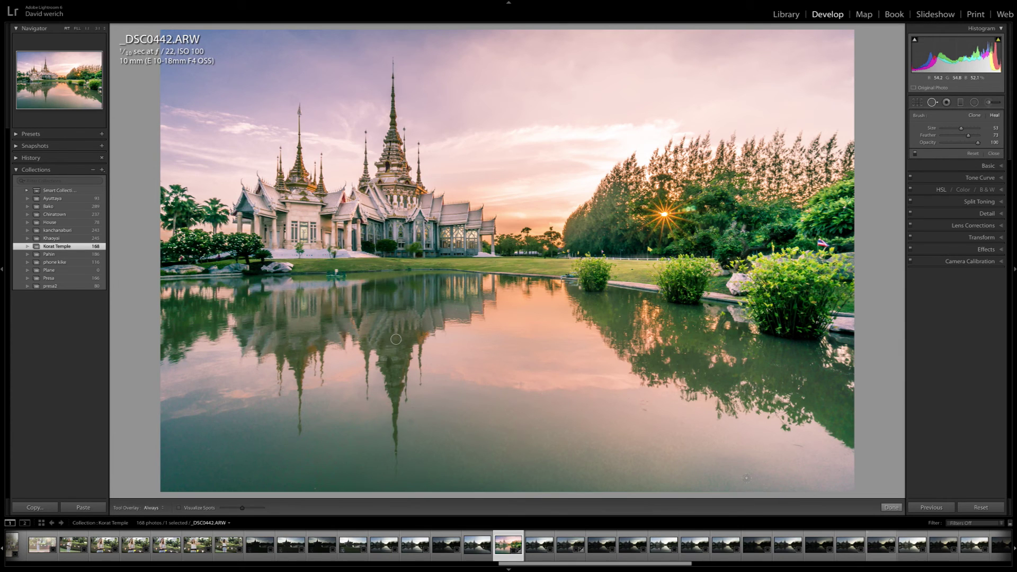
{"action": "left_click", "coordinate": [746, 477]}
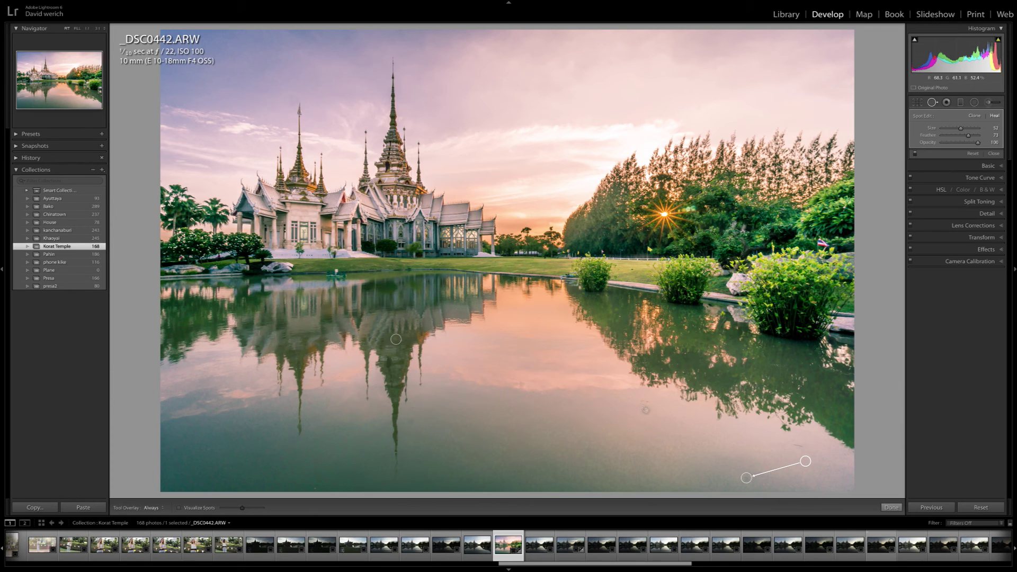
{"action": "left_click", "coordinate": [645, 410]}
Step: Heal a spot on the water's right side and delete an unwanted heal spot
{"action": "scroll", "coordinate": [794, 448], "scroll_direction": "up", "scroll_amount": 4}
{"action": "left_click", "coordinate": [797, 447]}
{"action": "left_click", "coordinate": [645, 410]}
{"action": "left_click", "coordinate": [616, 411], "text": "alt"}
{"action": "left_click", "coordinate": [891, 508]}
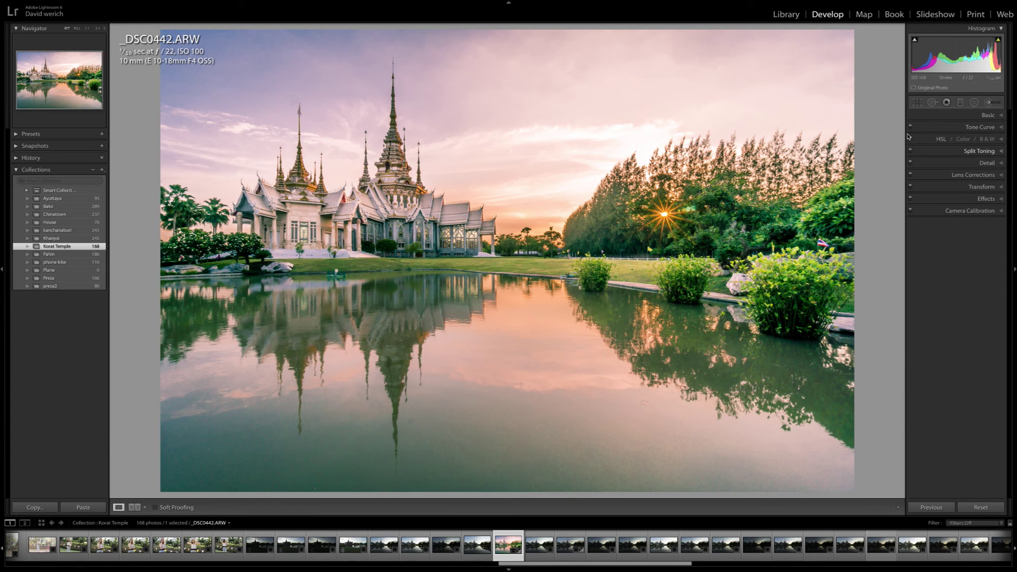
{"action": "left_click", "coordinate": [933, 102]}
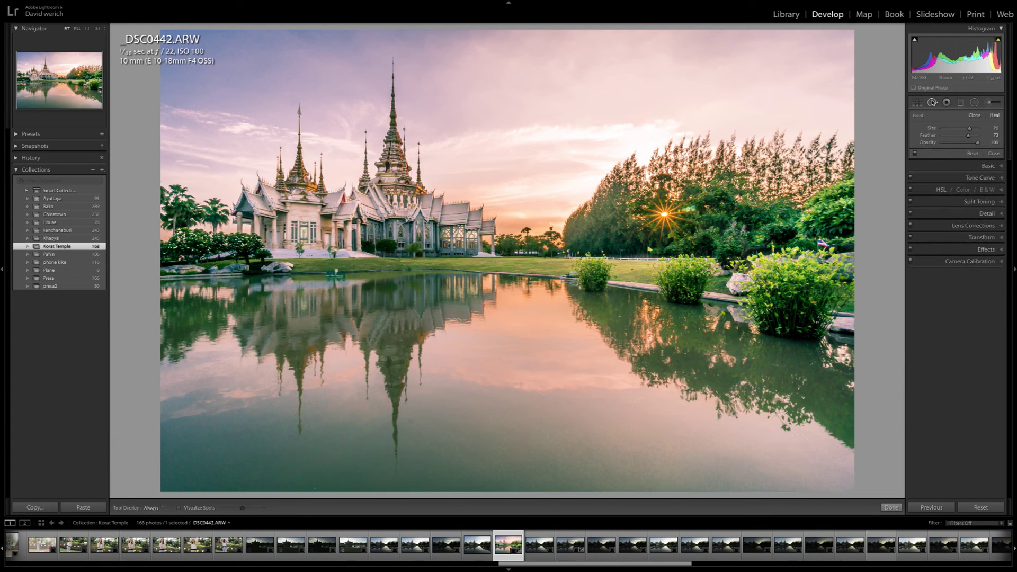
{"action": "left_click", "coordinate": [933, 102]}
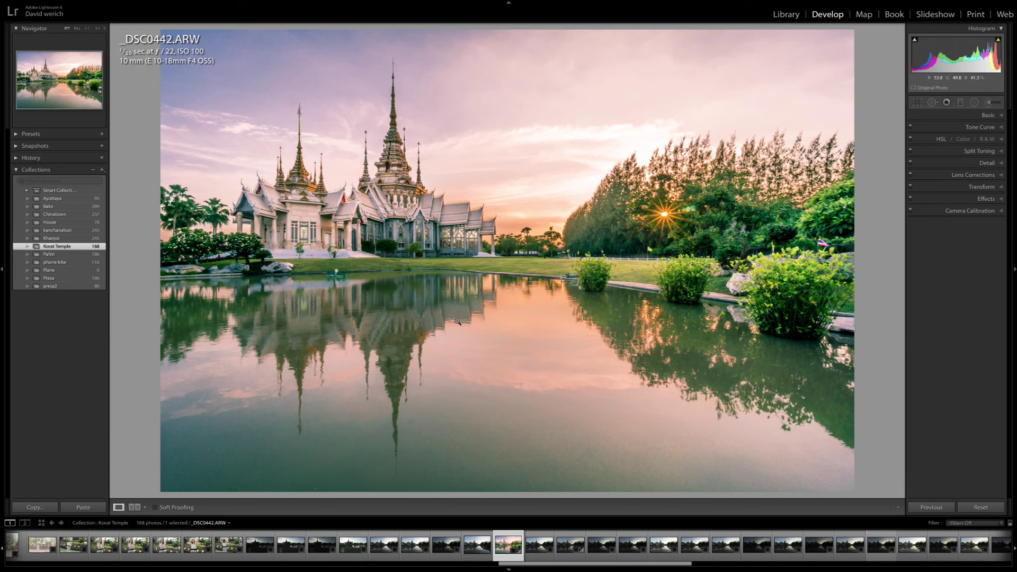
{"action": "left_click", "coordinate": [134, 507]}
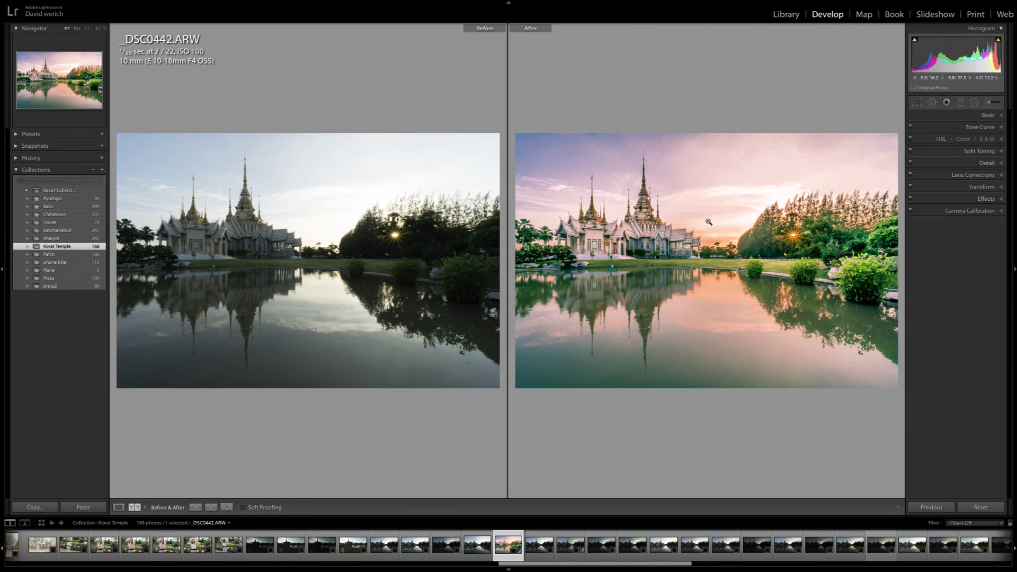
{"action": "left_click", "coordinate": [118, 507]}
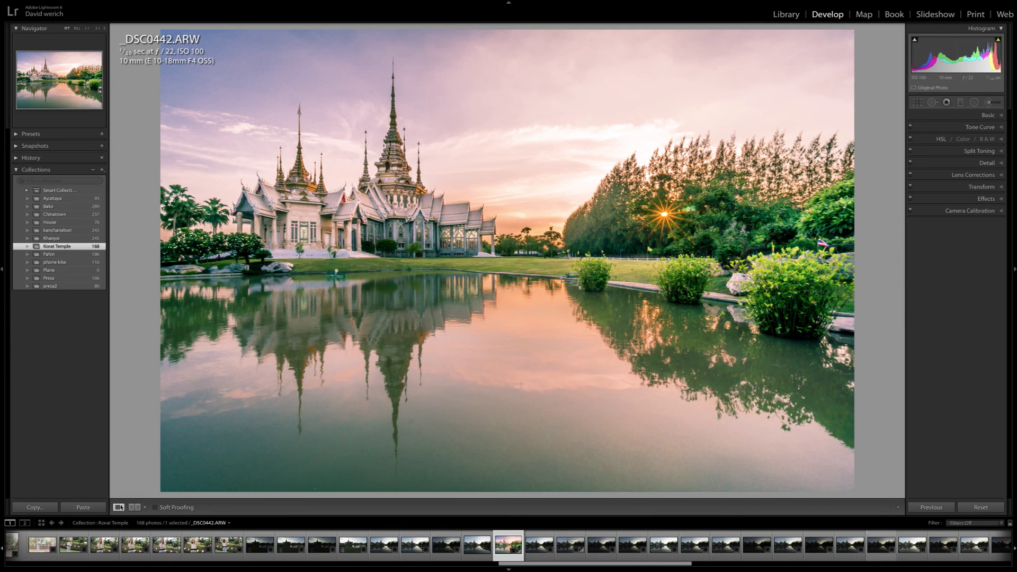
Step: Brush the sky left of the sun, lower its Highlights, and refine with Erase
{"action": "left_click", "coordinate": [996, 104]}
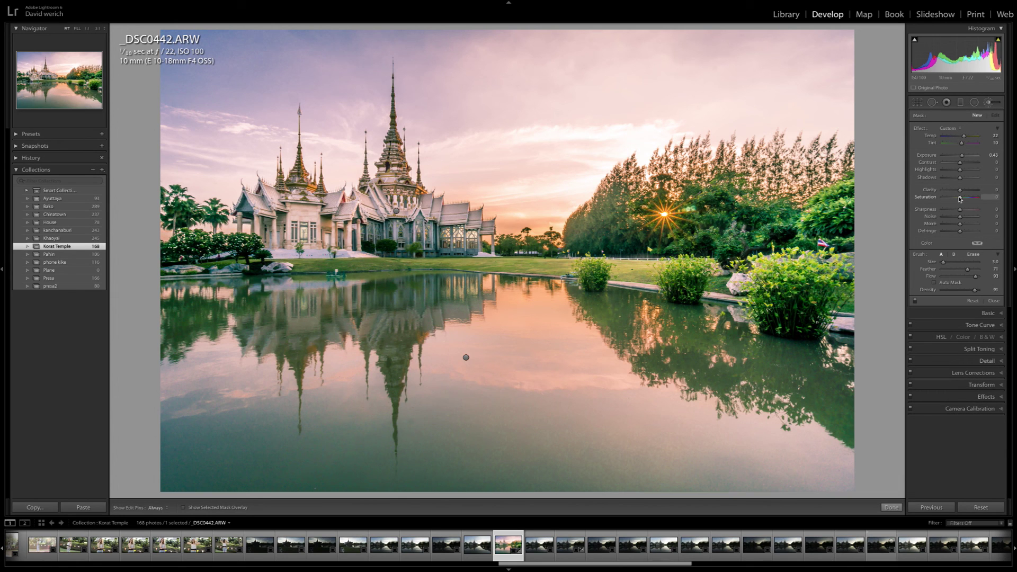
{"action": "key", "text": "h"}
{"action": "scroll", "coordinate": [529, 214], "scroll_direction": "up", "scroll_amount": 3}
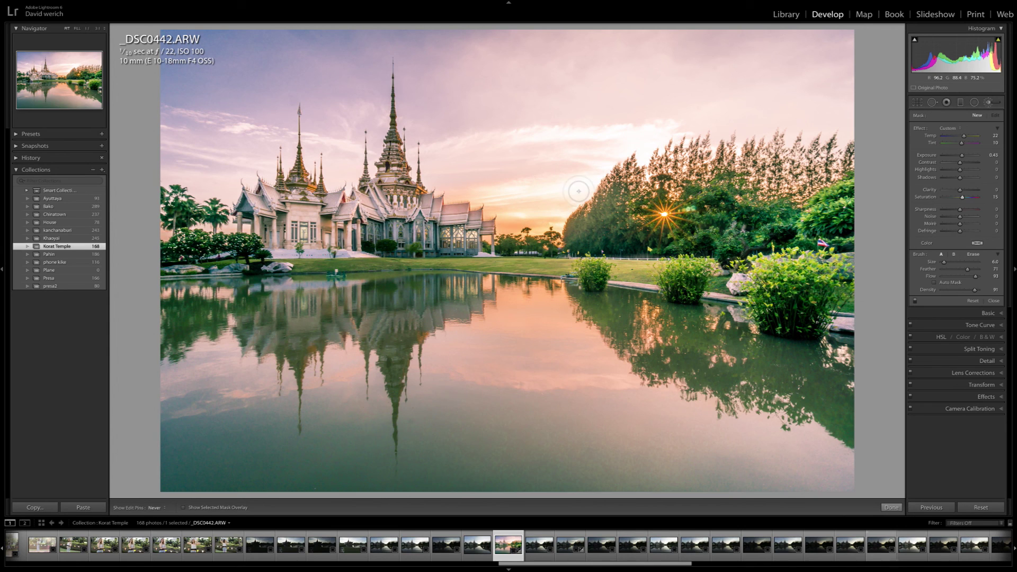
{"action": "left_click", "coordinate": [583, 212]}
{"action": "scroll", "coordinate": [441, 173], "scroll_direction": "up", "scroll_amount": 2}
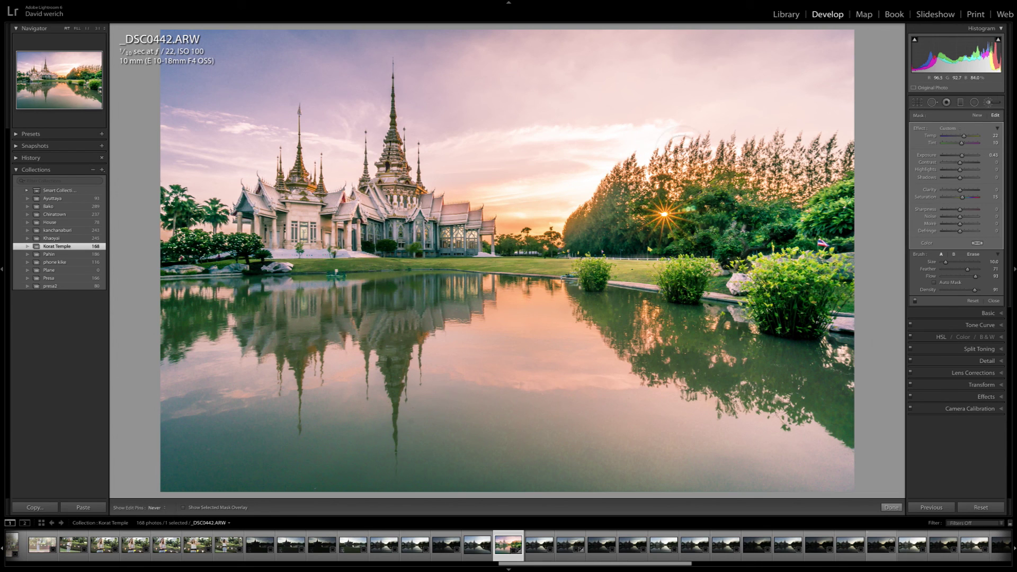
{"action": "key", "text": "h"}
{"action": "key", "text": "h"}
{"action": "key", "text": "h"}
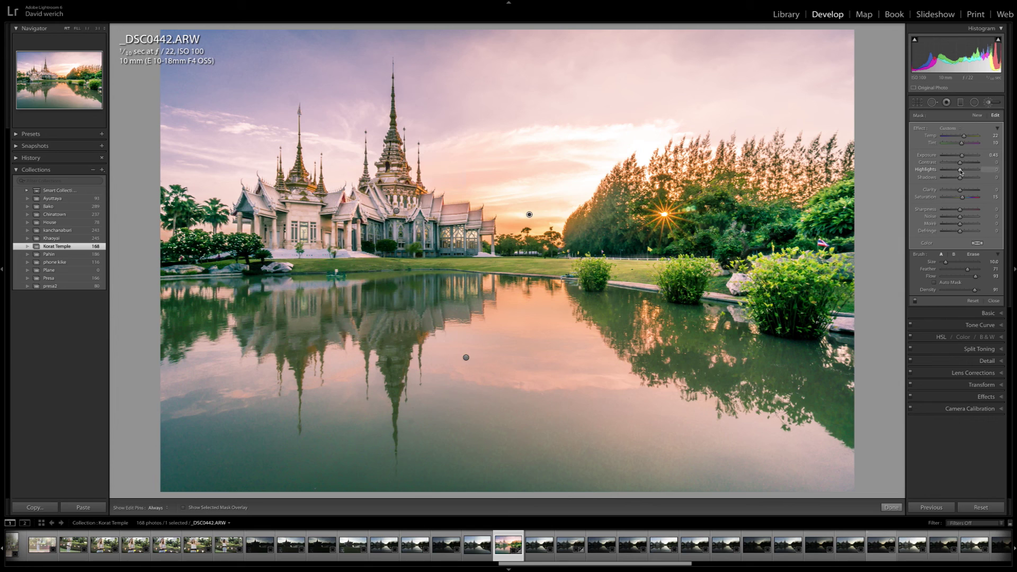
{"action": "left_click_drag", "start_coordinate": [960, 171], "coordinate": [939, 171]}
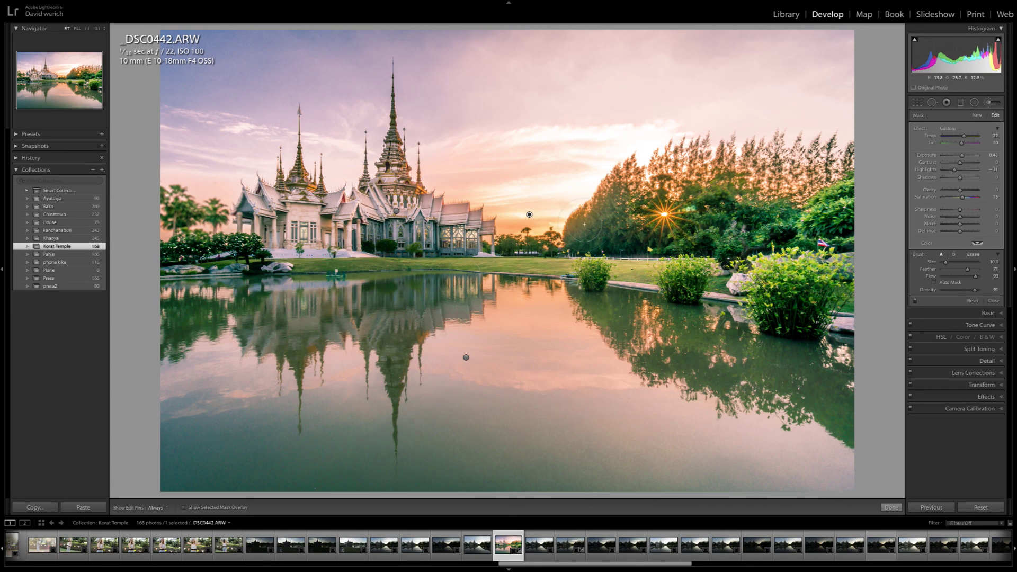
{"action": "key", "text": "alt"}
{"action": "key", "text": "alt"}
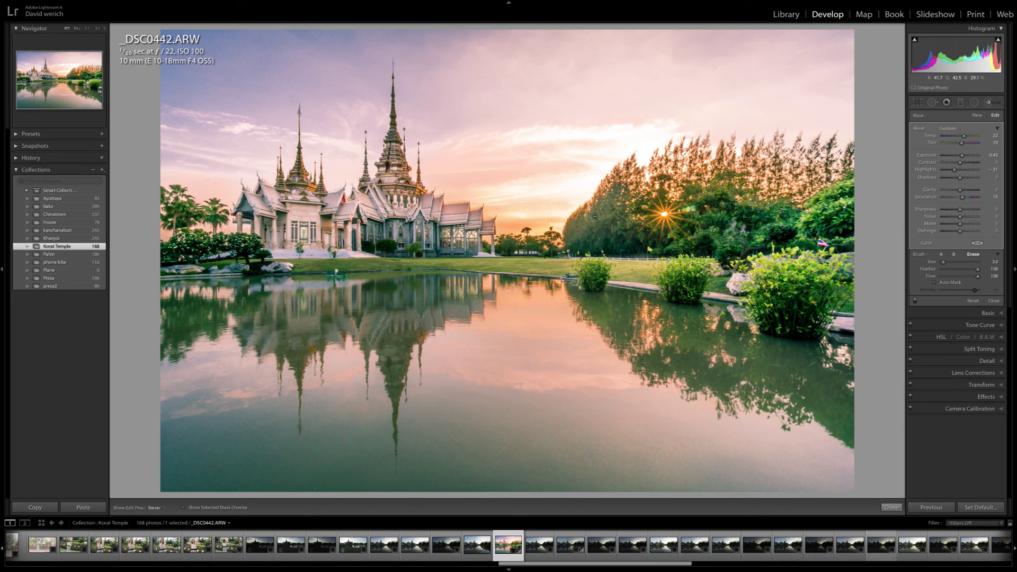
{"action": "key", "text": "h"}
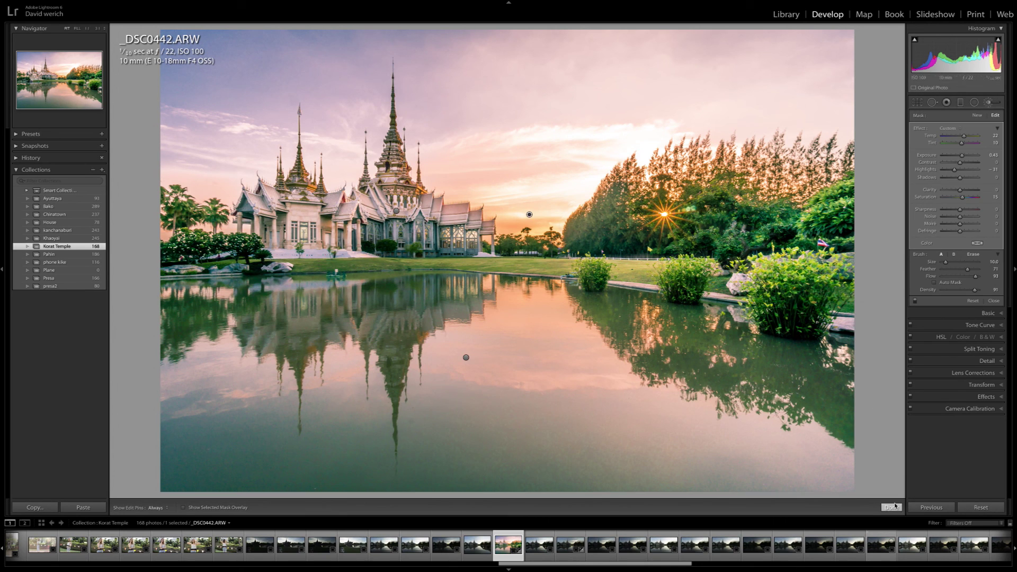
Step: Close the sky brush and show Before/After side by side
{"action": "left_click", "coordinate": [891, 507]}
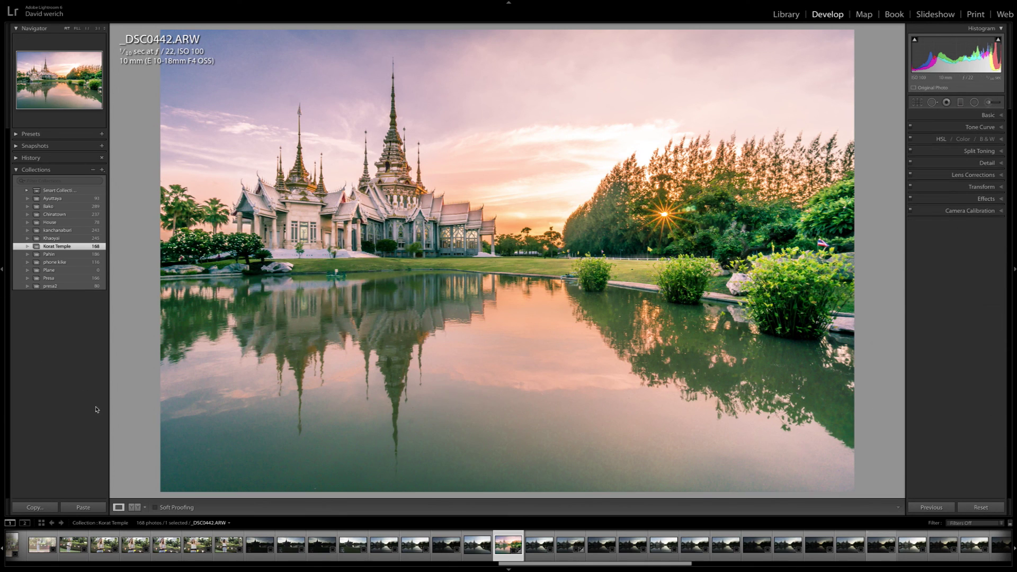
{"action": "left_click", "coordinate": [133, 508]}
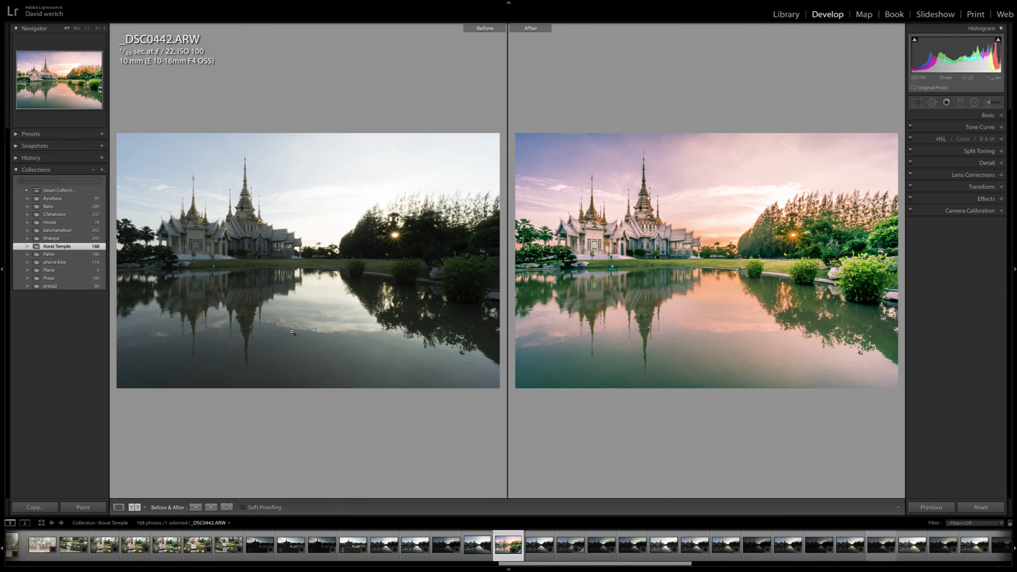